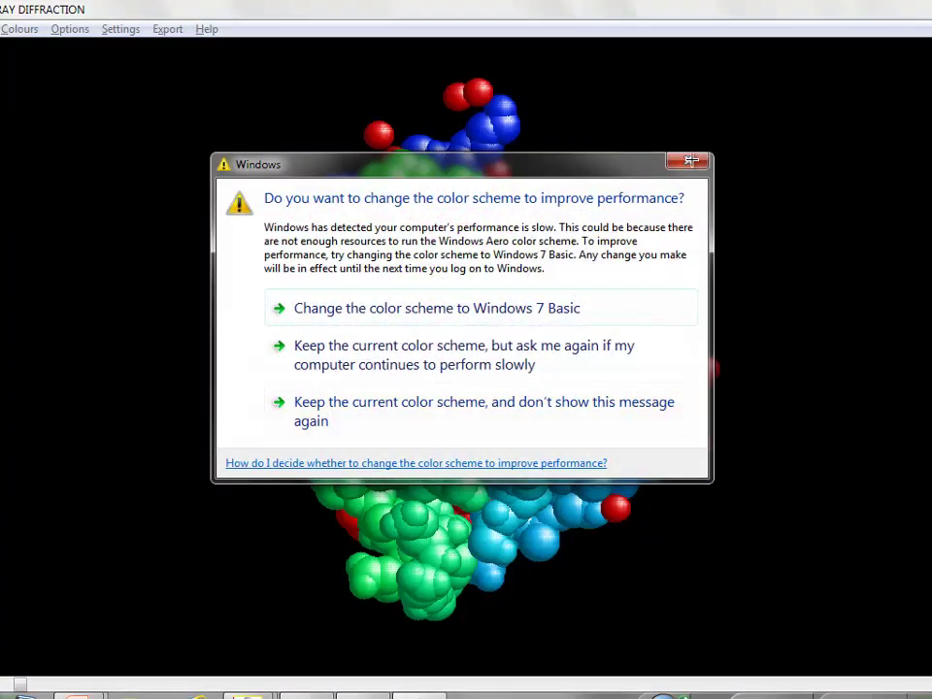
- Dismiss the colour scheme performance prompt and rotate the space-filling protein model to examine its surface from all sides
{"action": "left_click", "coordinate": [676, 159]}
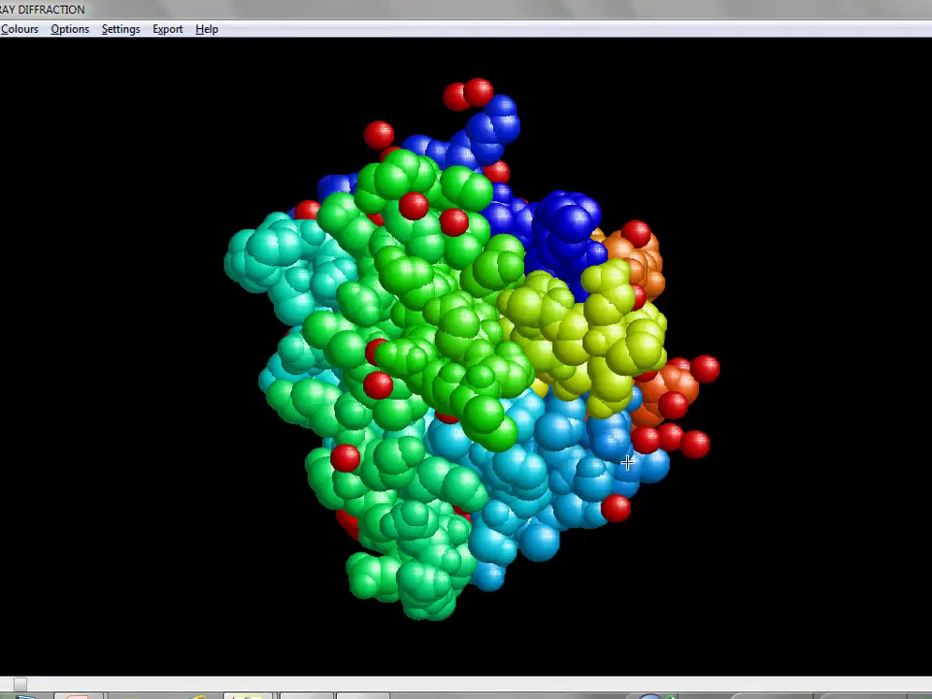
{"action": "left_click_drag", "start_coordinate": [670, 486], "coordinate": [441, 313]}
{"action": "left_click_drag", "start_coordinate": [634, 451], "coordinate": [397, 442]}
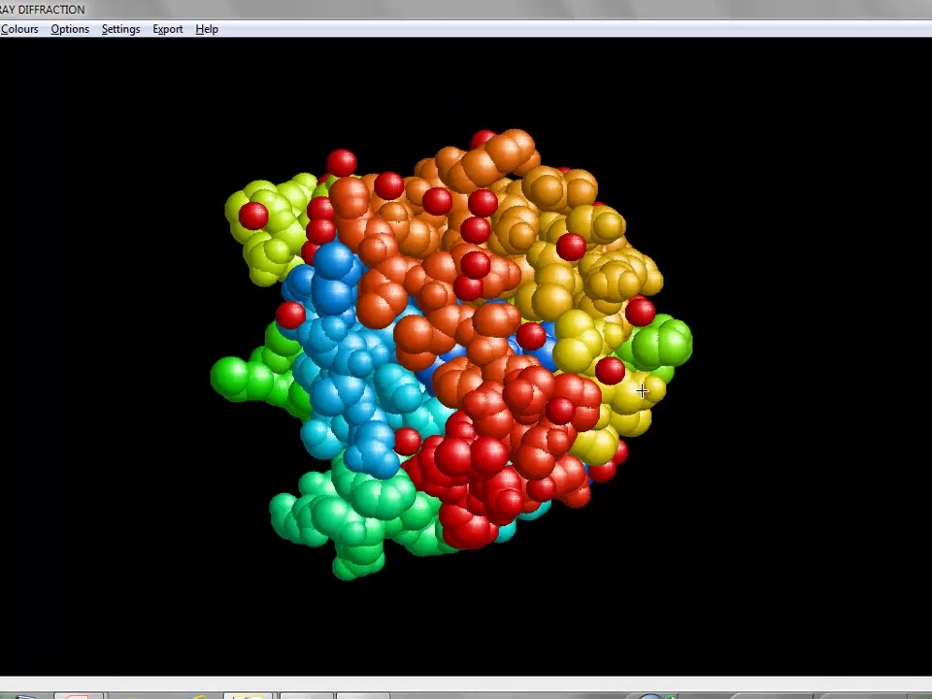
{"action": "left_click_drag", "start_coordinate": [642, 391], "coordinate": [414, 400]}
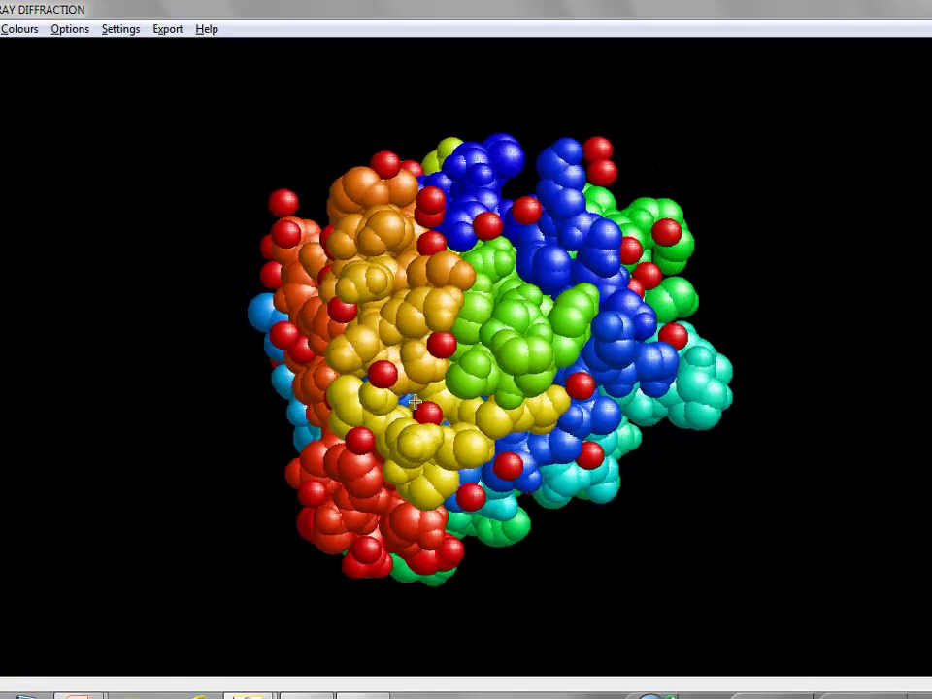
{"action": "left_click_drag", "start_coordinate": [603, 490], "coordinate": [417, 466]}
{"action": "left_click_drag", "start_coordinate": [544, 556], "coordinate": [507, 427]}
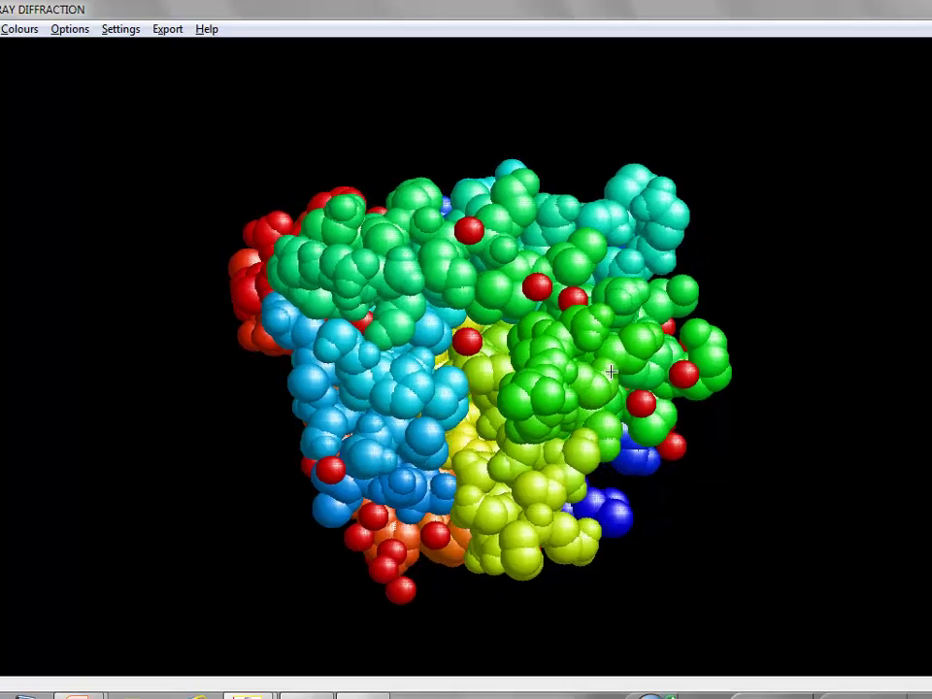
{"action": "left_click_drag", "start_coordinate": [611, 372], "coordinate": [515, 381]}
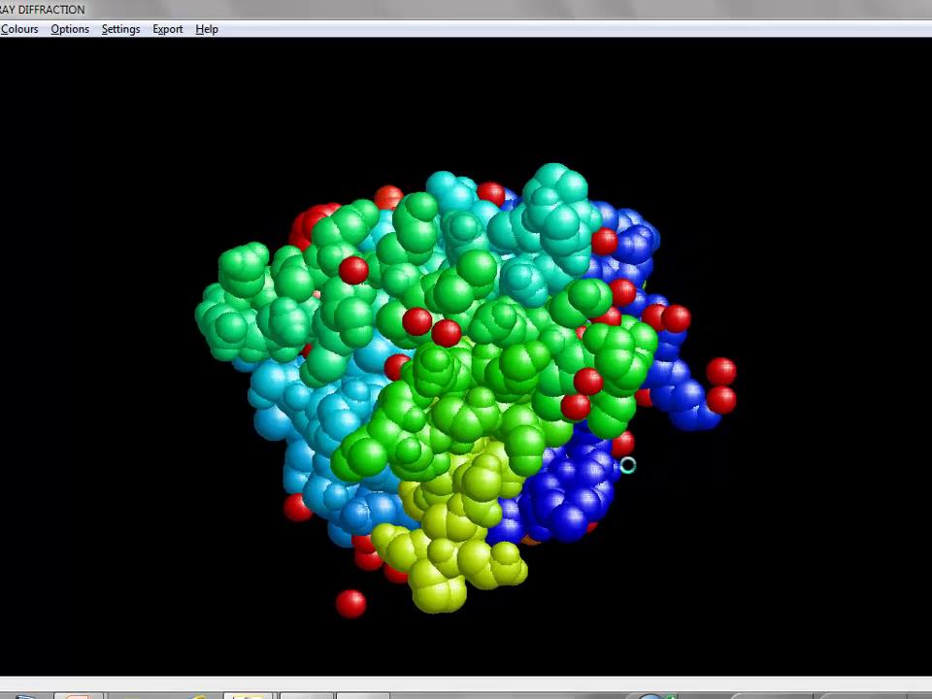
{"action": "left_click_drag", "start_coordinate": [627, 464], "coordinate": [496, 443]}
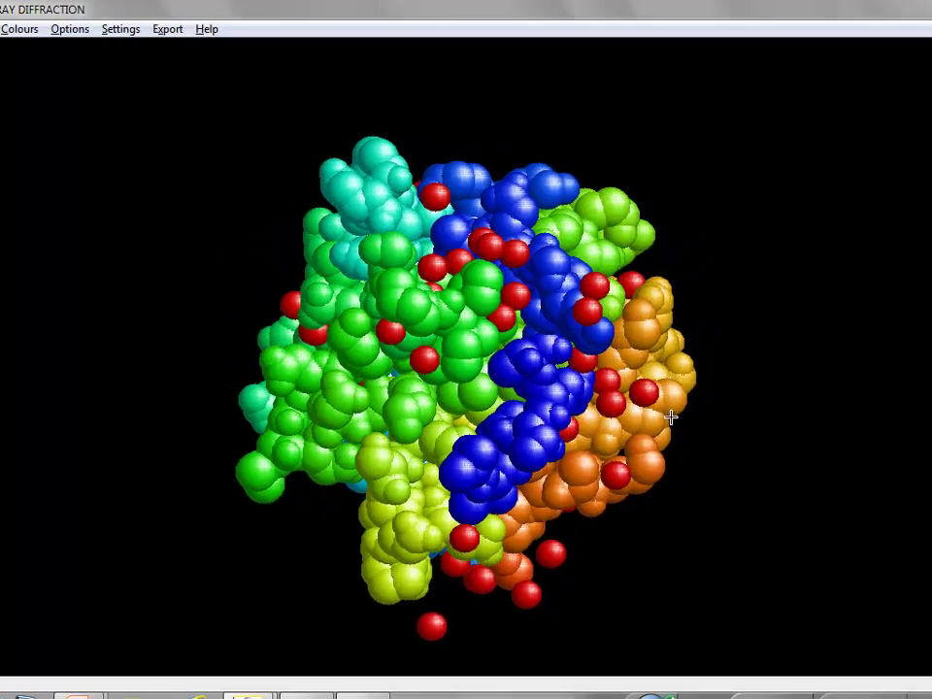
{"action": "left_click_drag", "start_coordinate": [670, 416], "coordinate": [440, 395]}
{"action": "left_click_drag", "start_coordinate": [594, 289], "coordinate": [537, 321]}
{"action": "left_click_drag", "start_coordinate": [635, 397], "coordinate": [475, 368]}
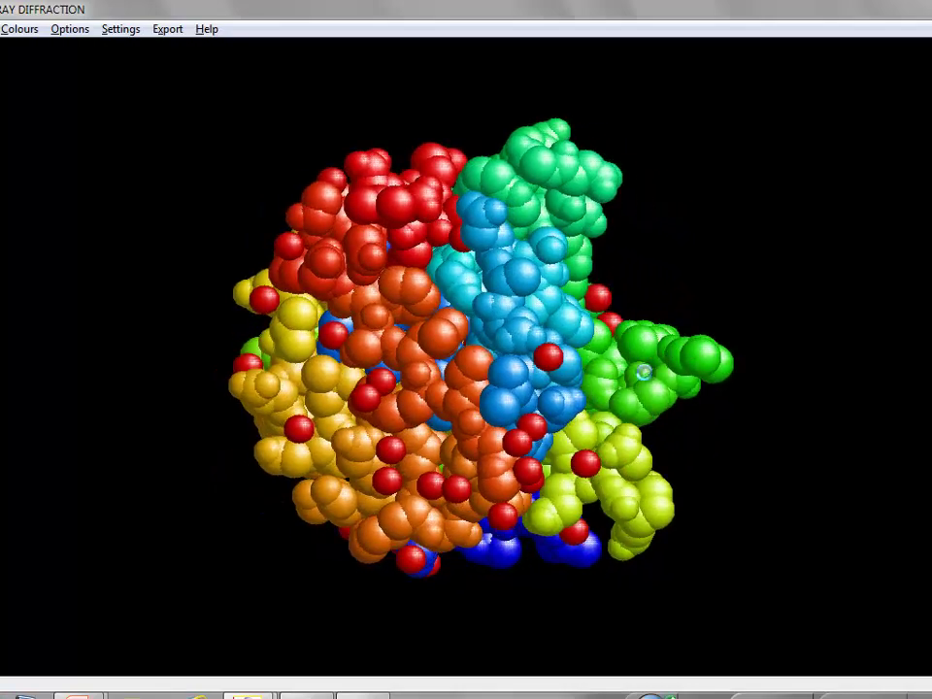
{"action": "left_click_drag", "start_coordinate": [642, 372], "coordinate": [588, 363]}
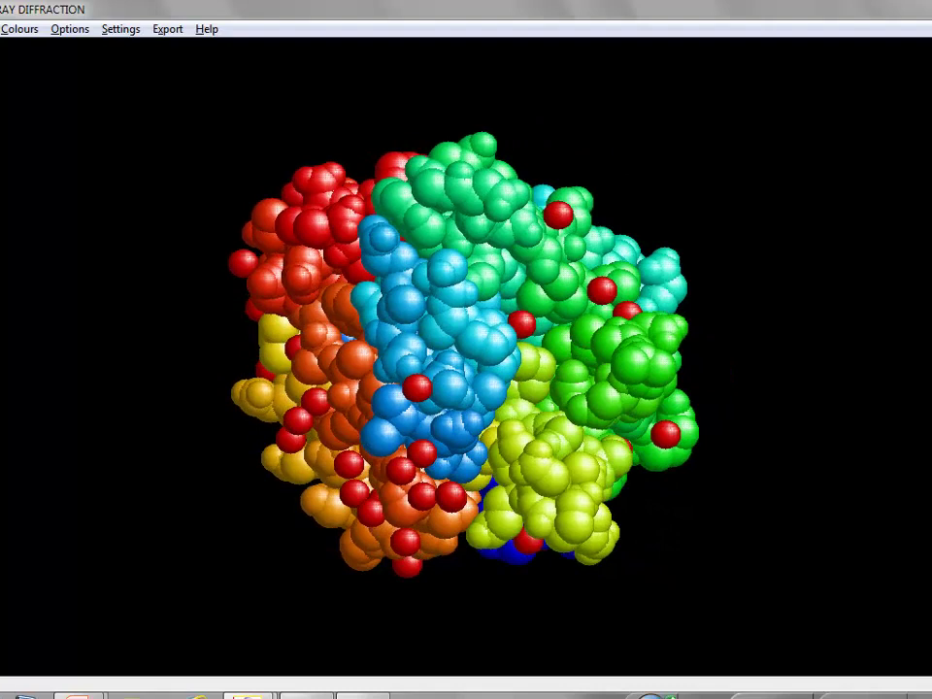
- Display the protein as a ball-and-stick model and rotate it to examine its atoms and bonds from several sides
{"action": "left_click", "coordinate": [1, 28]}
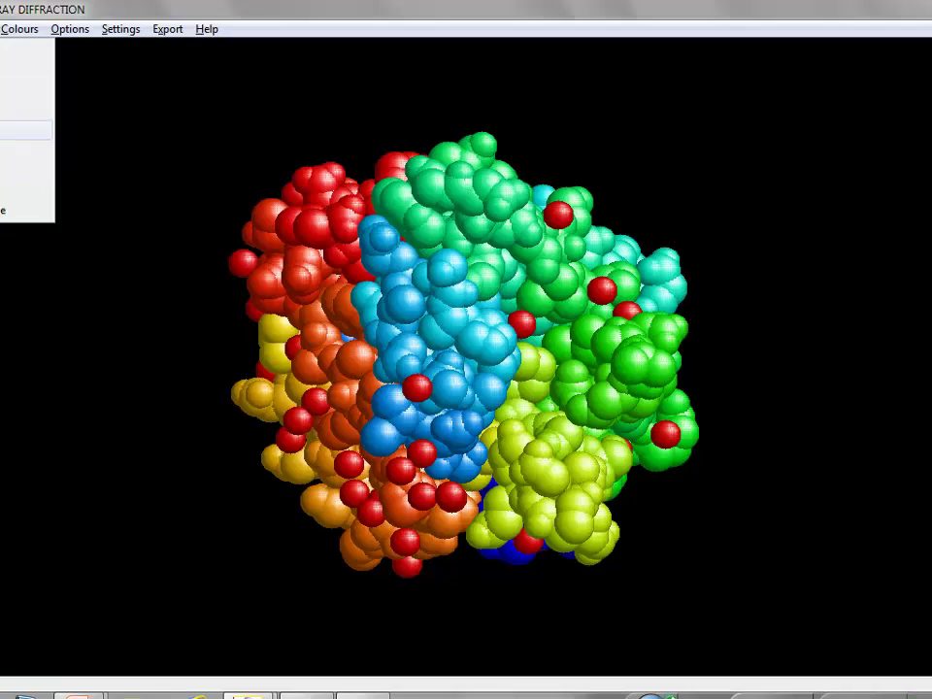
{"action": "left_click", "coordinate": [6, 99]}
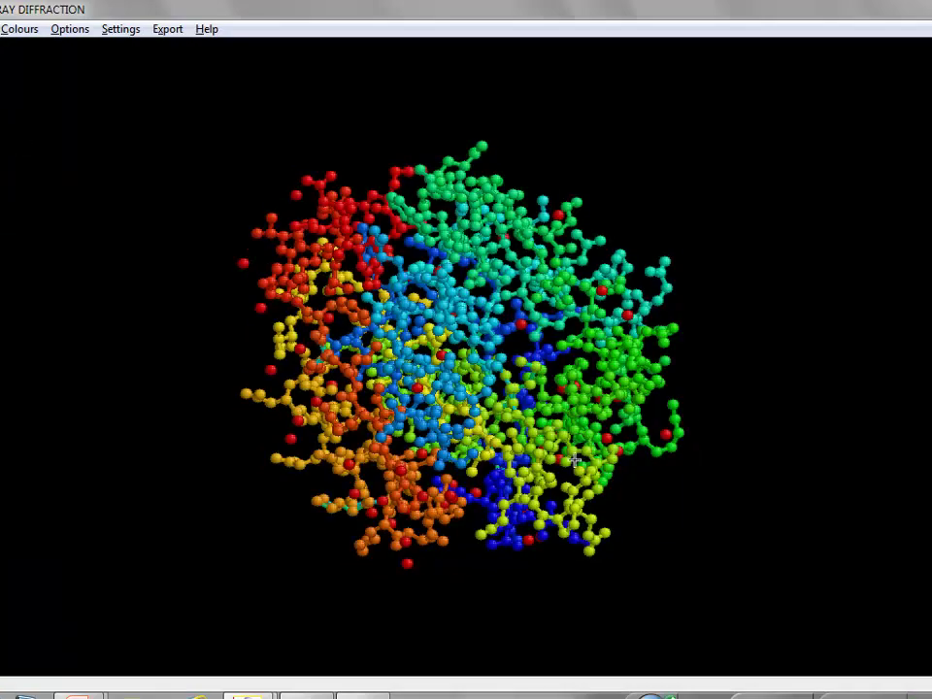
{"action": "left_click_drag", "start_coordinate": [574, 460], "coordinate": [528, 383]}
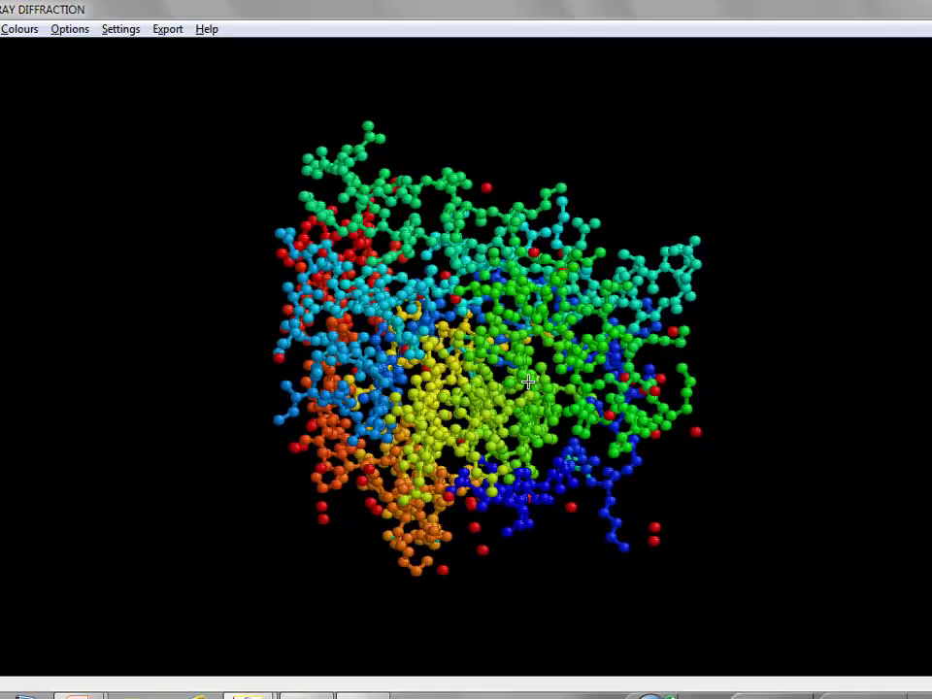
{"action": "left_click_drag", "start_coordinate": [637, 368], "coordinate": [311, 413]}
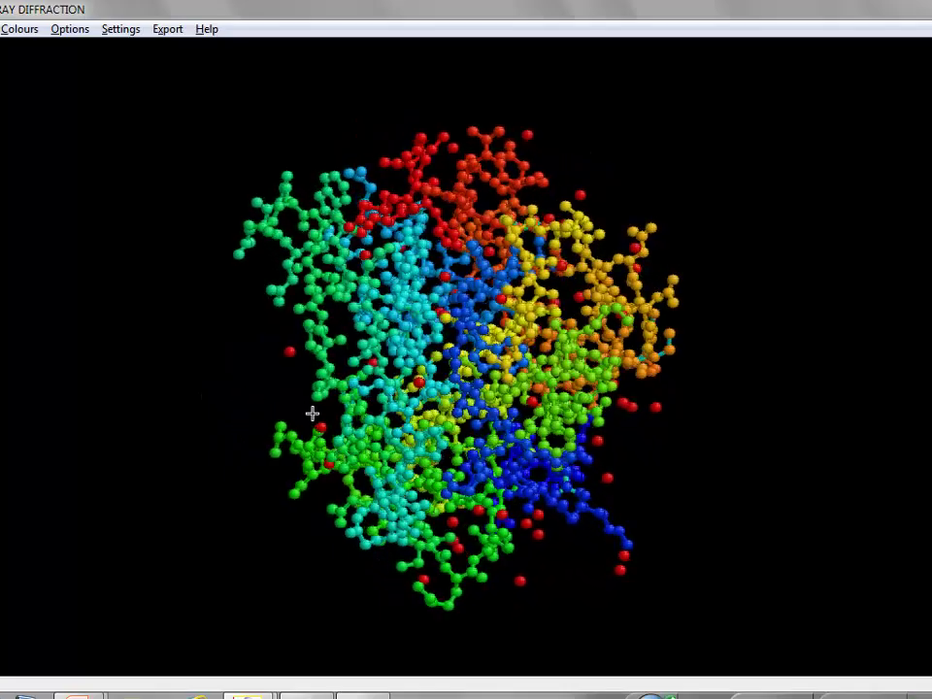
{"action": "left_click_drag", "start_coordinate": [582, 349], "coordinate": [407, 326]}
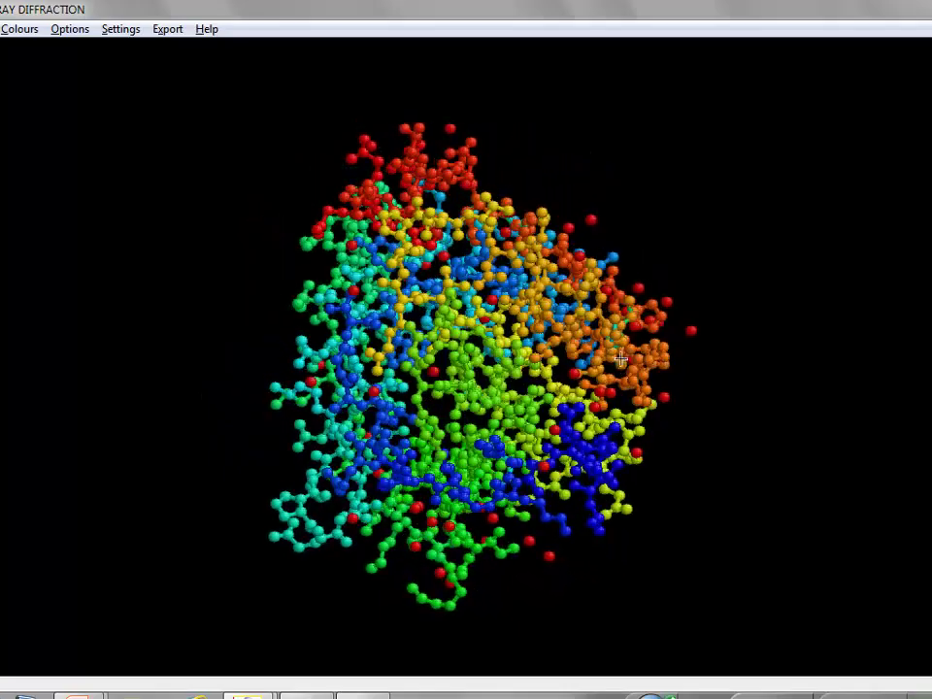
{"action": "left_click_drag", "start_coordinate": [594, 417], "coordinate": [408, 386]}
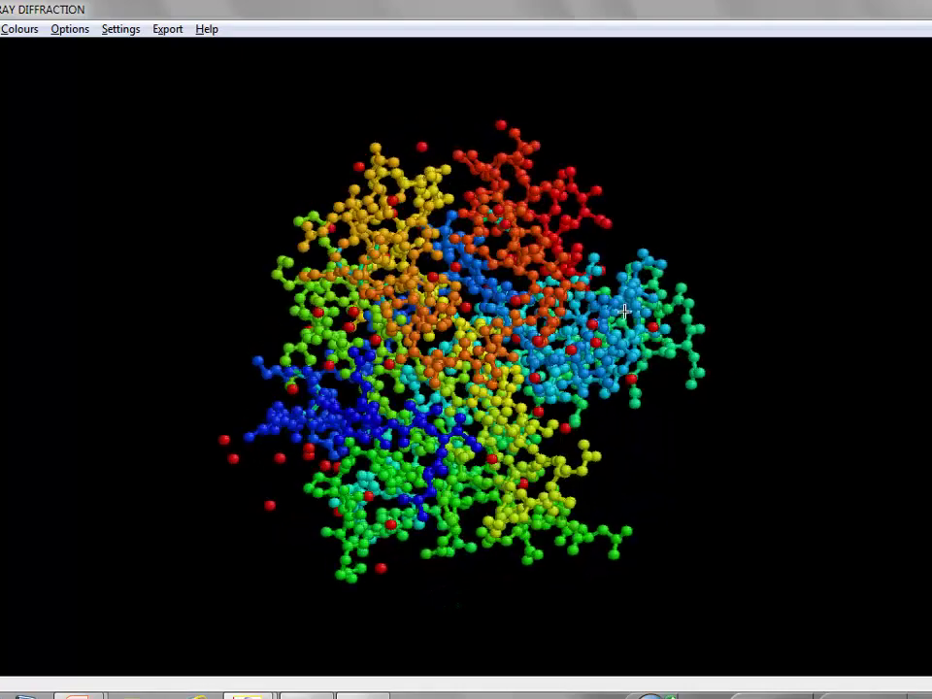
{"action": "left_click_drag", "start_coordinate": [624, 310], "coordinate": [458, 447]}
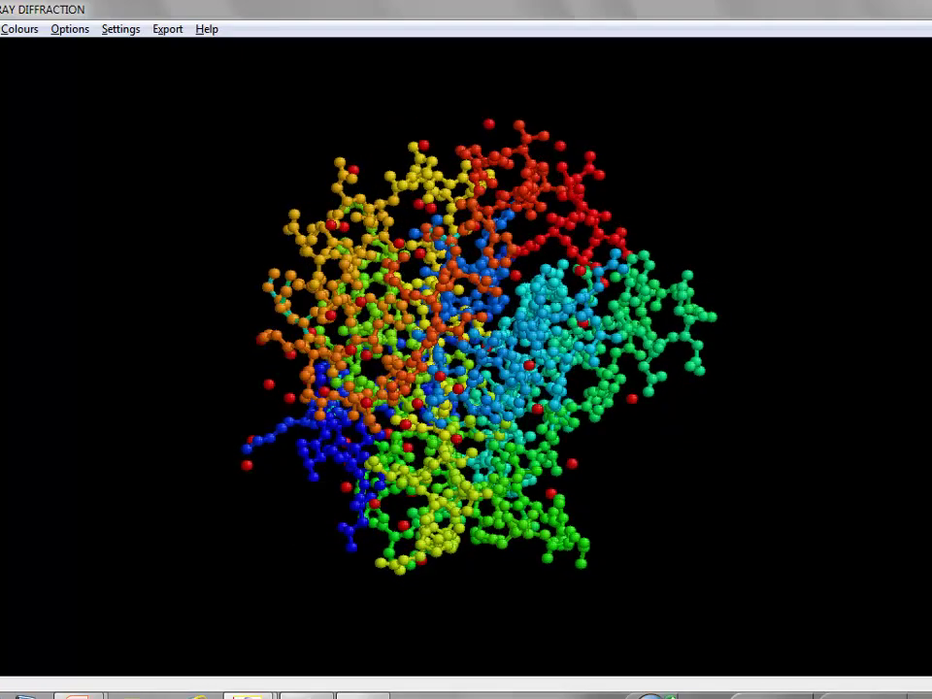
- Display the protein backbone as strands
{"action": "left_click", "coordinate": [2, 28]}
{"action": "key", "text": "Down"}
{"action": "key", "text": "Down"}
{"action": "key", "text": "Down"}
{"action": "key", "text": "Down"}
{"action": "key", "text": "Down"}
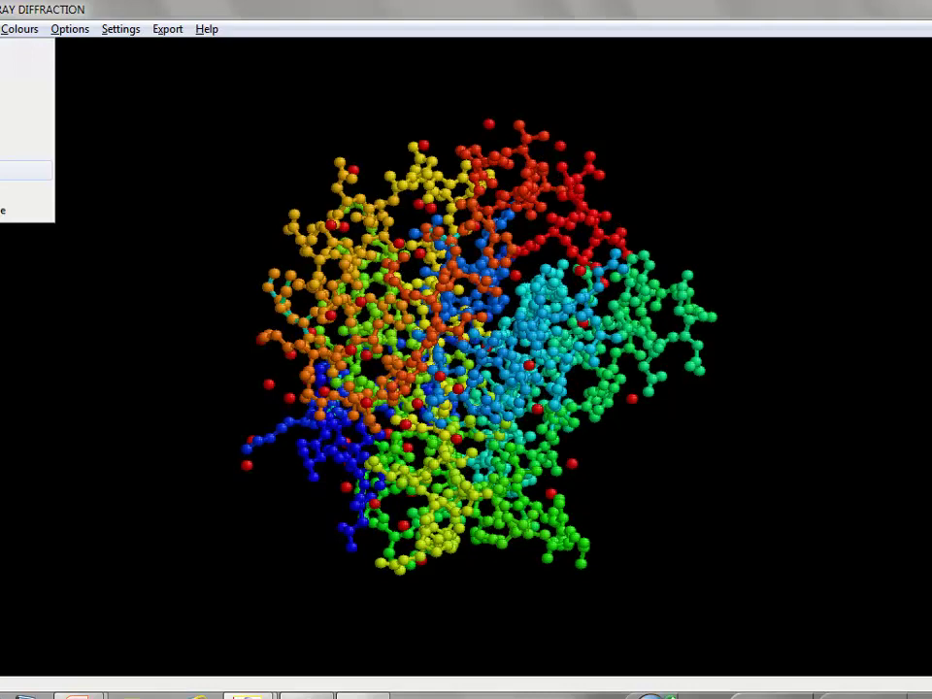
{"action": "key", "text": "Return"}
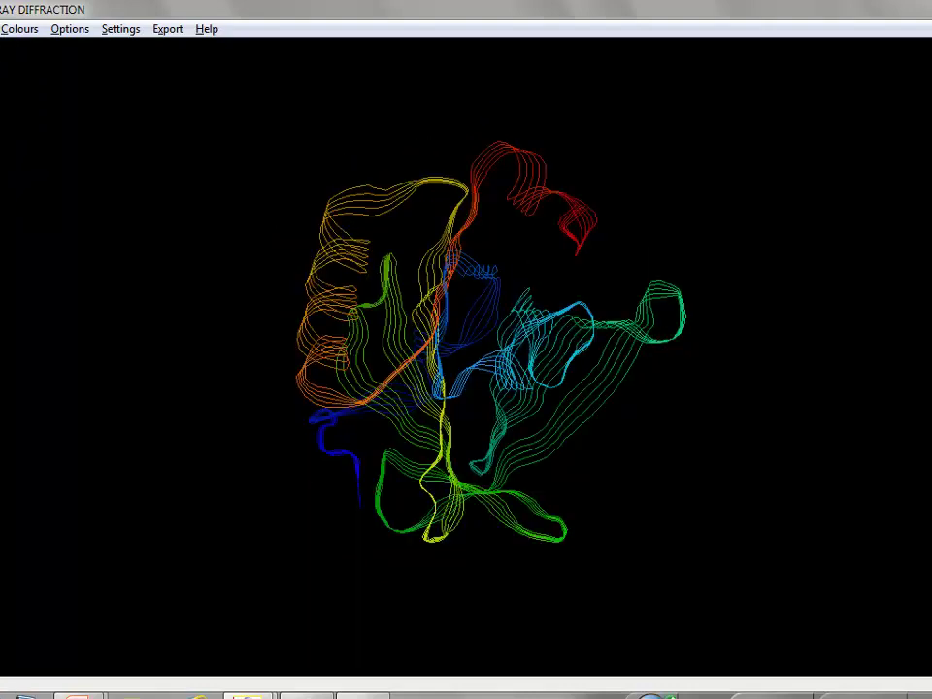
- Display the protein as cartoons and rotate it to view its beta strands
{"action": "key", "text": "alt+f"}
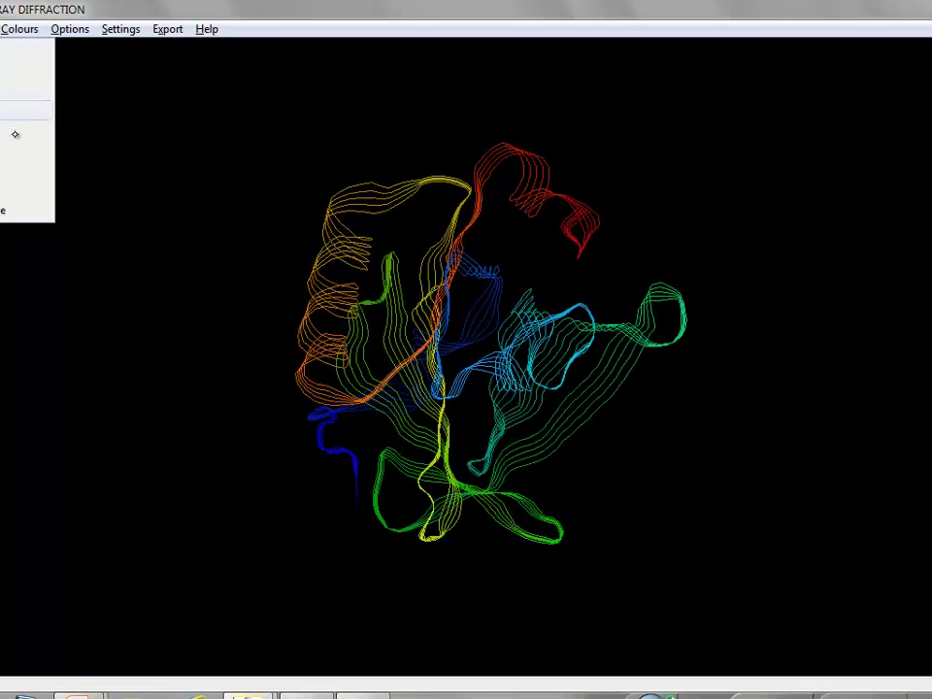
{"action": "key", "text": "Return"}
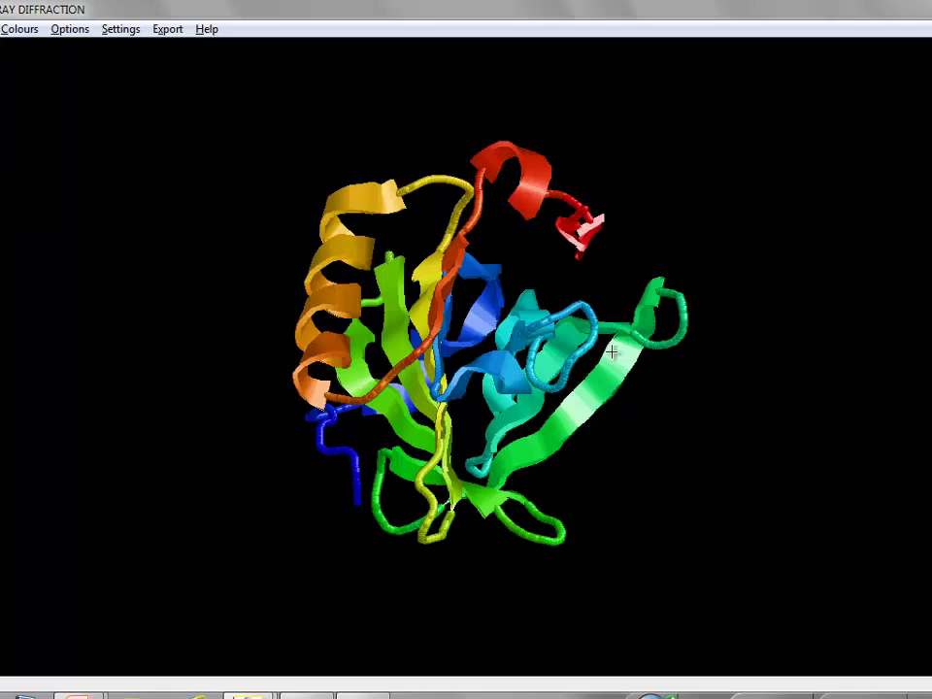
{"action": "left_click_drag", "start_coordinate": [580, 396], "coordinate": [320, 222]}
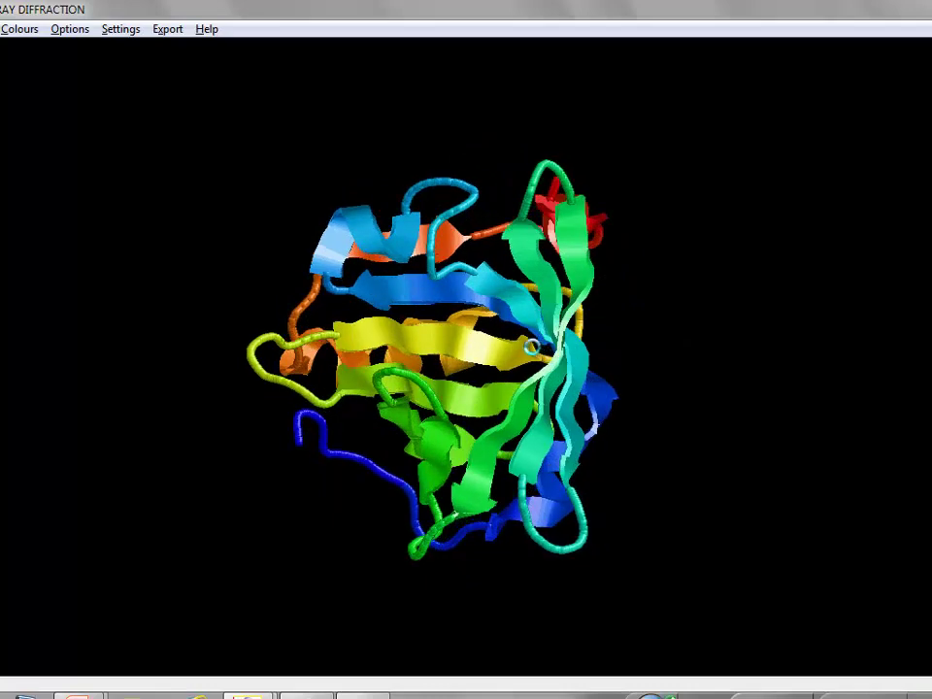
{"action": "left_click_drag", "start_coordinate": [532, 346], "coordinate": [449, 346]}
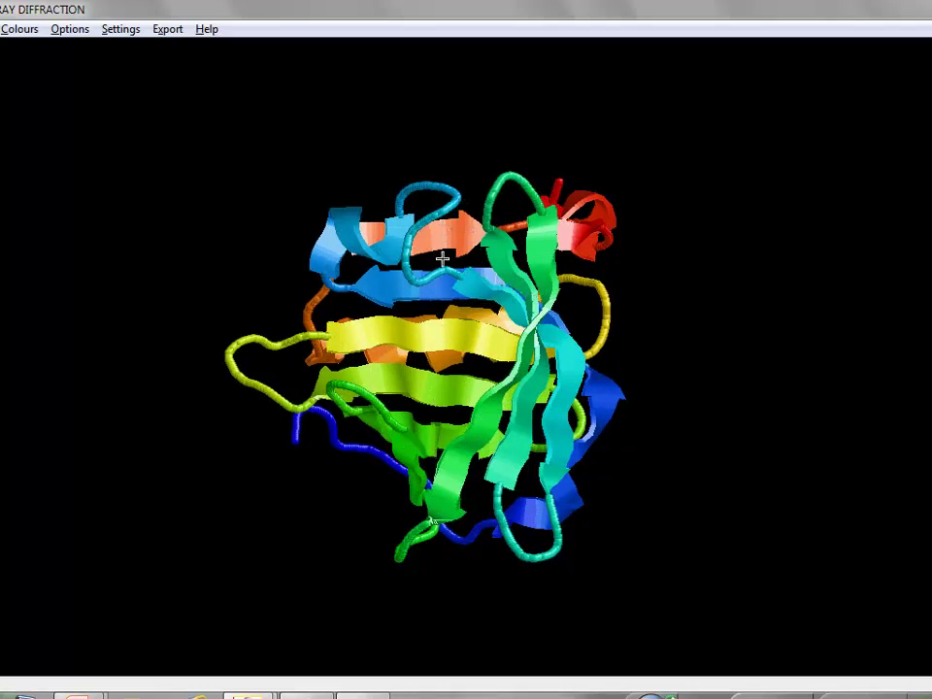
{"action": "left_click_drag", "start_coordinate": [425, 269], "coordinate": [384, 290]}
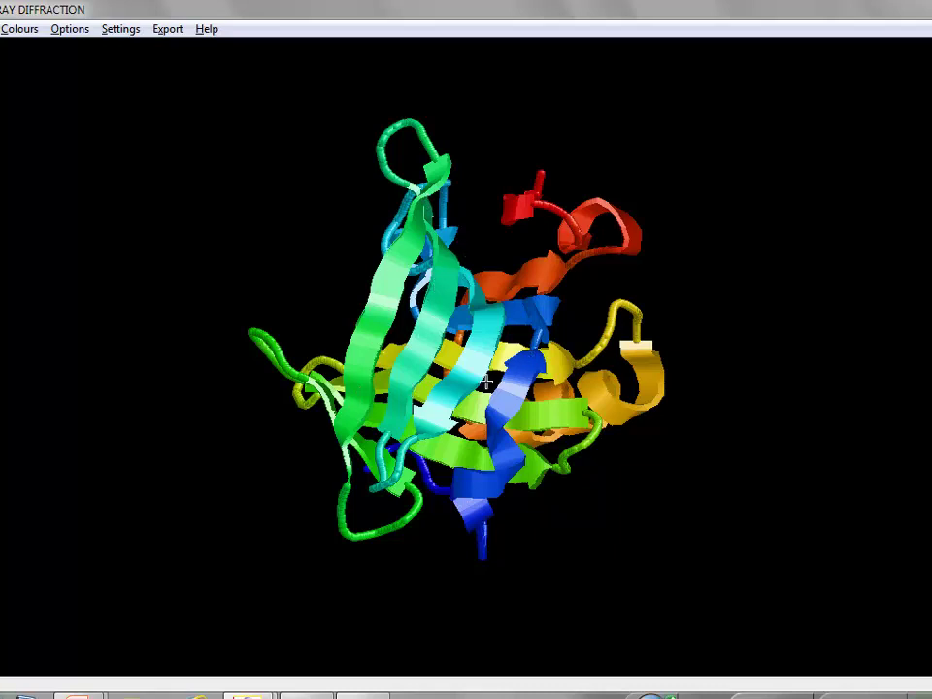
- Rotate the cartoon model to examine the orange helix and the neighbouring yellow and green beta strands with their connecting loops
{"action": "left_click_drag", "start_coordinate": [512, 399], "coordinate": [493, 296]}
{"action": "left_click_drag", "start_coordinate": [552, 365], "coordinate": [528, 506]}
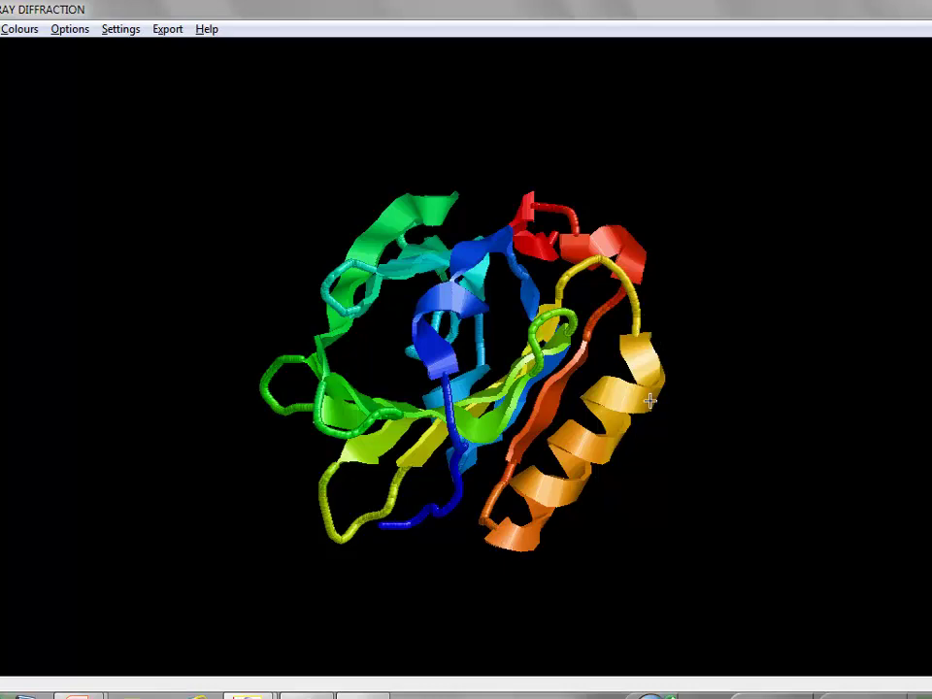
{"action": "left_click_drag", "start_coordinate": [623, 407], "coordinate": [602, 356]}
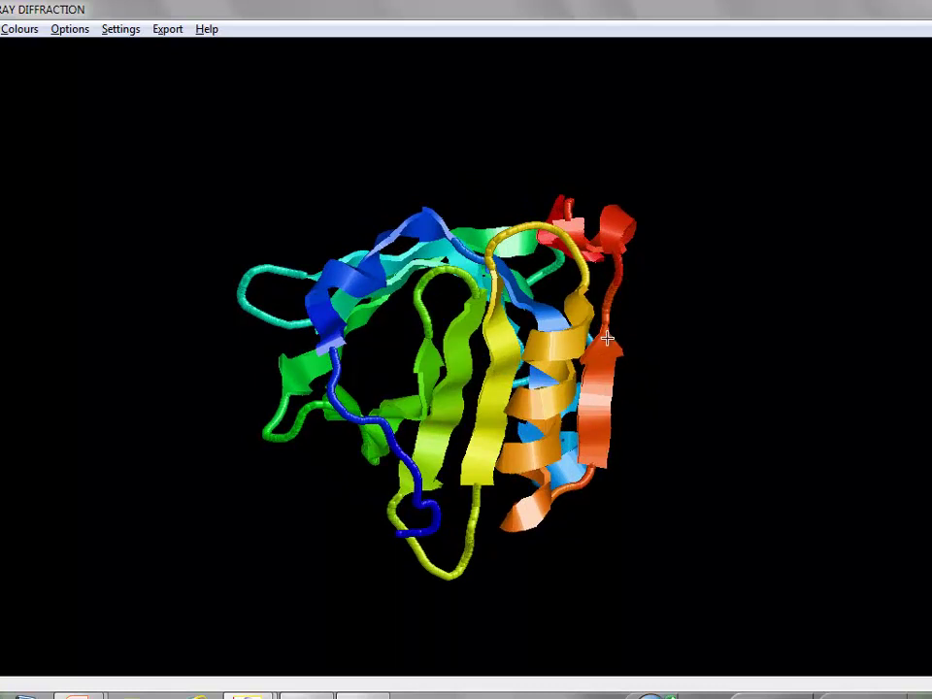
{"action": "left_click_drag", "start_coordinate": [560, 327], "coordinate": [571, 365]}
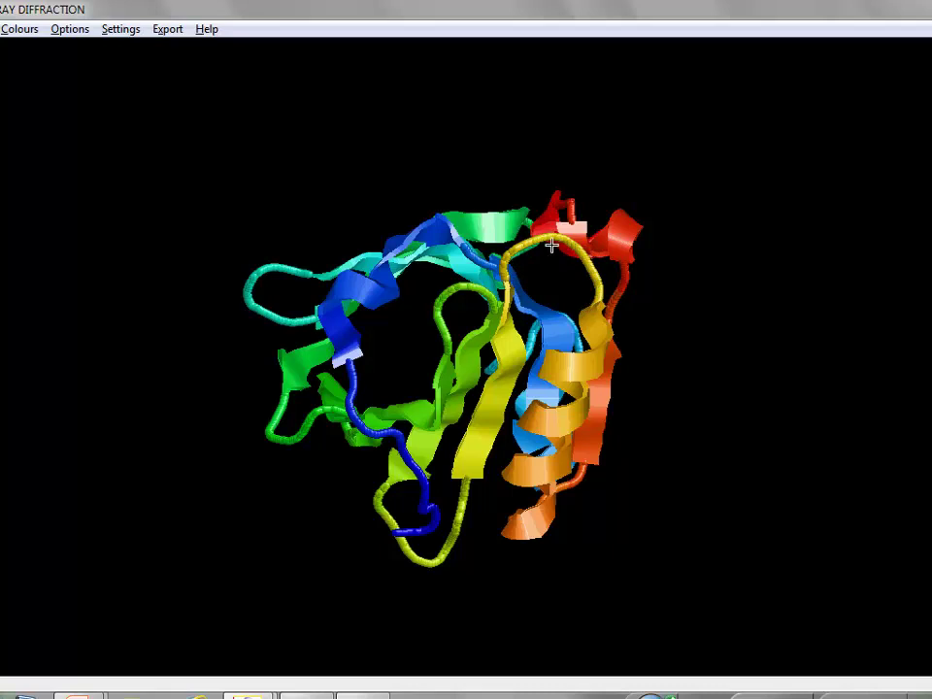
{"action": "left_click_drag", "start_coordinate": [507, 349], "coordinate": [499, 245]}
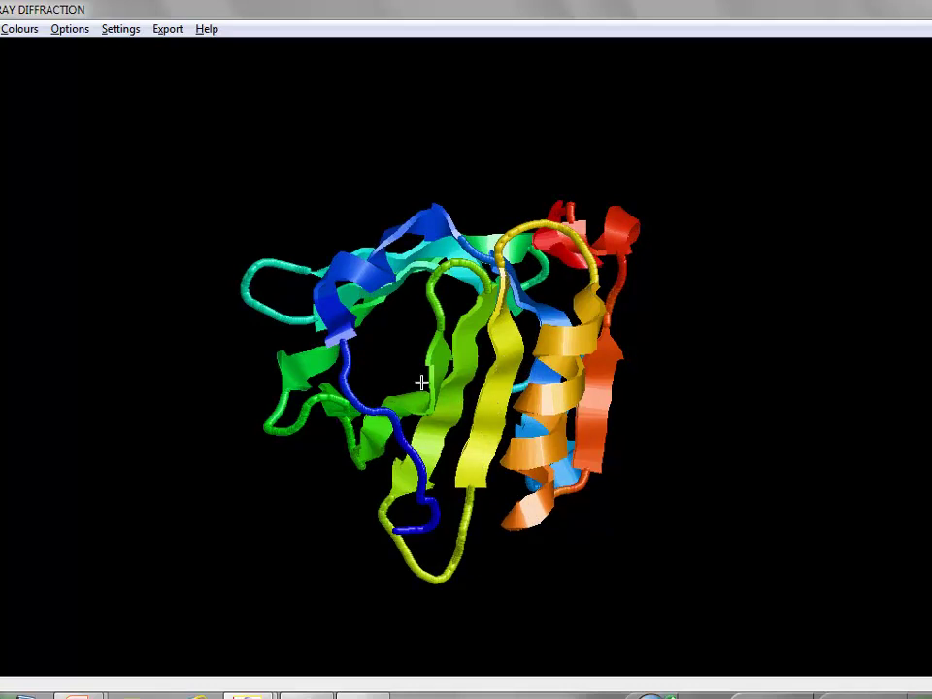
{"action": "left_click_drag", "start_coordinate": [470, 461], "coordinate": [449, 465]}
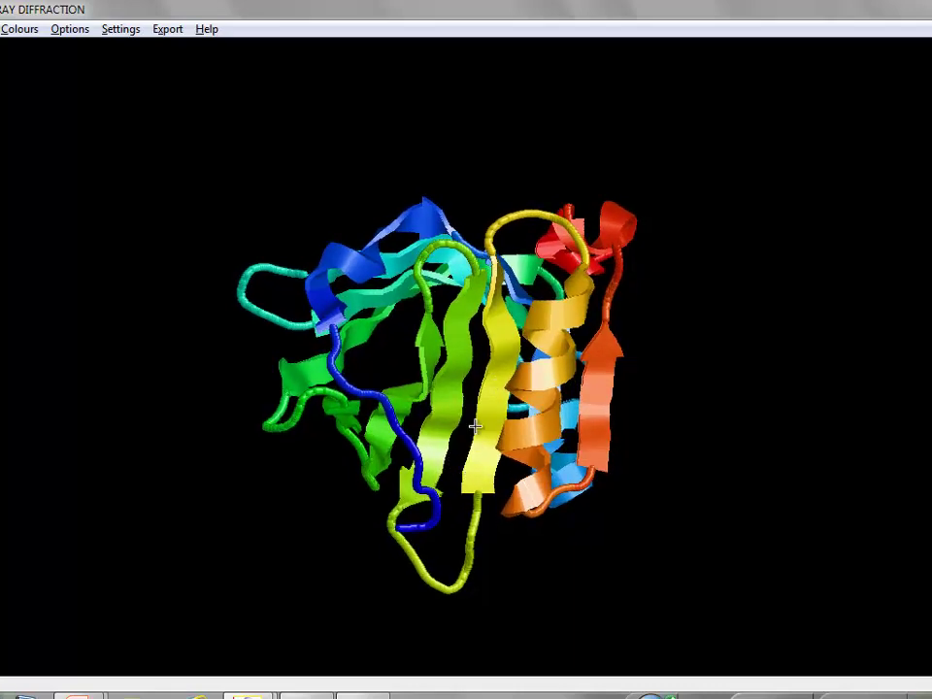
{"action": "left_click_drag", "start_coordinate": [467, 454], "coordinate": [567, 180]}
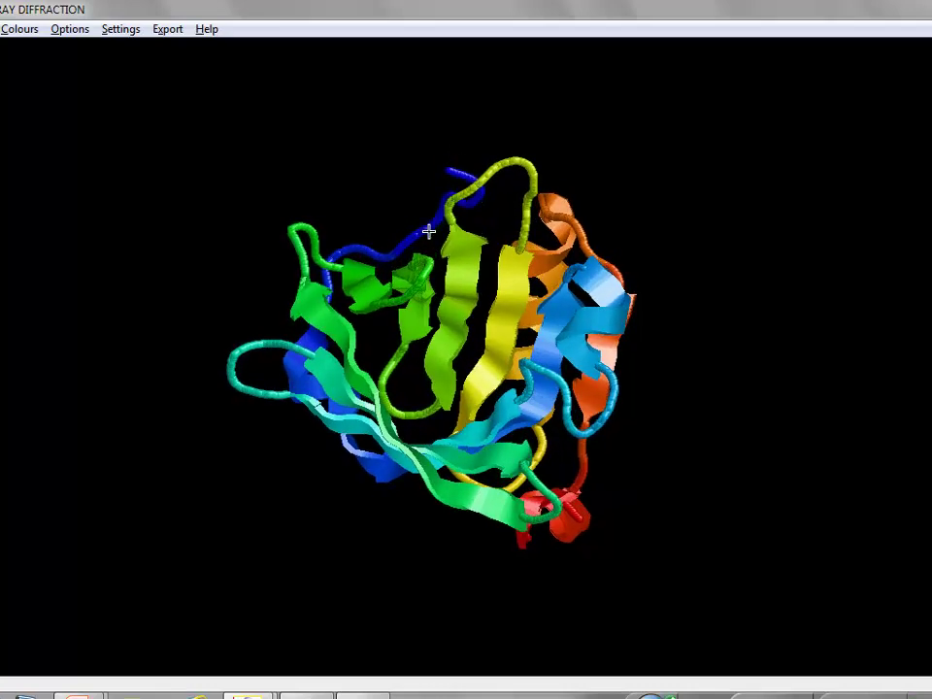
- Trace the chain from its blue end through the strands and loops while rotating the cartoon model
{"action": "left_click_drag", "start_coordinate": [394, 256], "coordinate": [502, 274]}
{"action": "left_click_drag", "start_coordinate": [343, 271], "coordinate": [372, 308]}
{"action": "left_click_drag", "start_coordinate": [293, 374], "coordinate": [348, 333]}
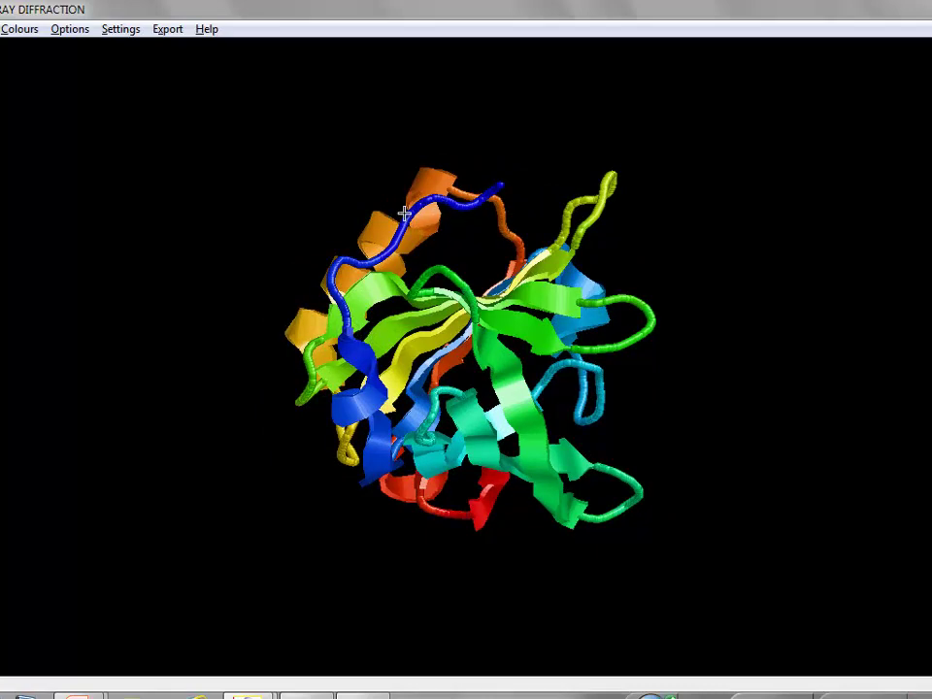
{"action": "left_click_drag", "start_coordinate": [342, 333], "coordinate": [452, 156]}
{"action": "left_click_drag", "start_coordinate": [386, 358], "coordinate": [406, 204]}
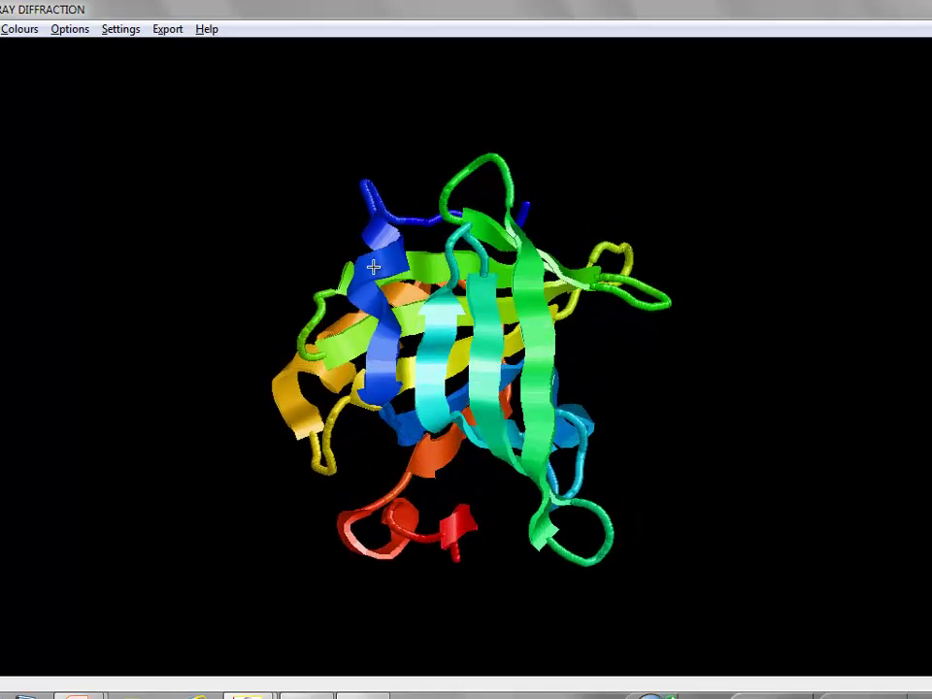
{"action": "left_click_drag", "start_coordinate": [373, 267], "coordinate": [404, 206]}
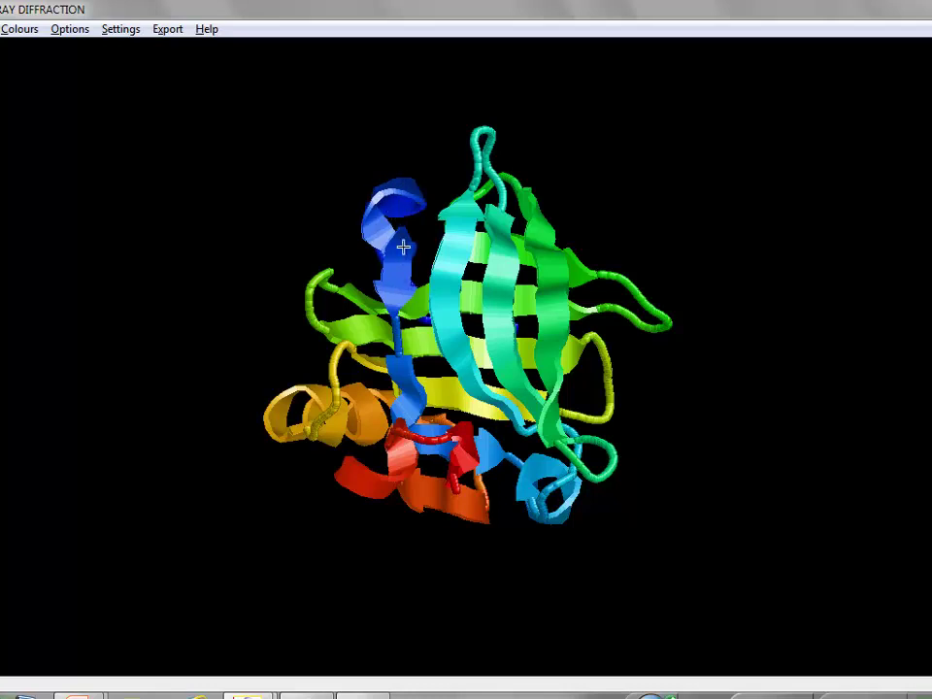
{"action": "left_click_drag", "start_coordinate": [402, 271], "coordinate": [395, 255]}
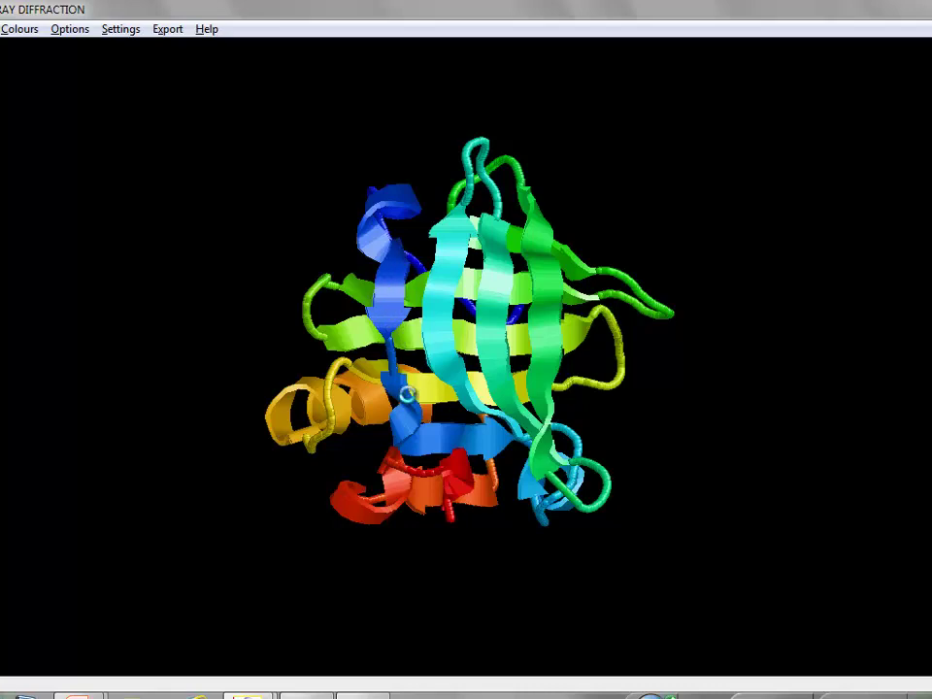
{"action": "left_click_drag", "start_coordinate": [408, 394], "coordinate": [403, 447]}
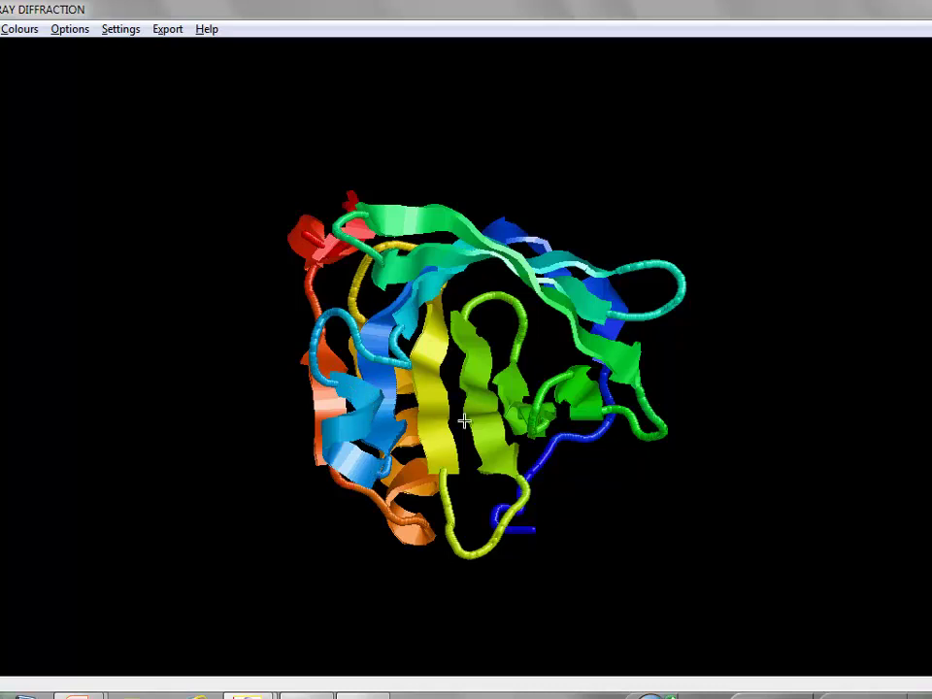
{"action": "left_click_drag", "start_coordinate": [431, 448], "coordinate": [458, 293]}
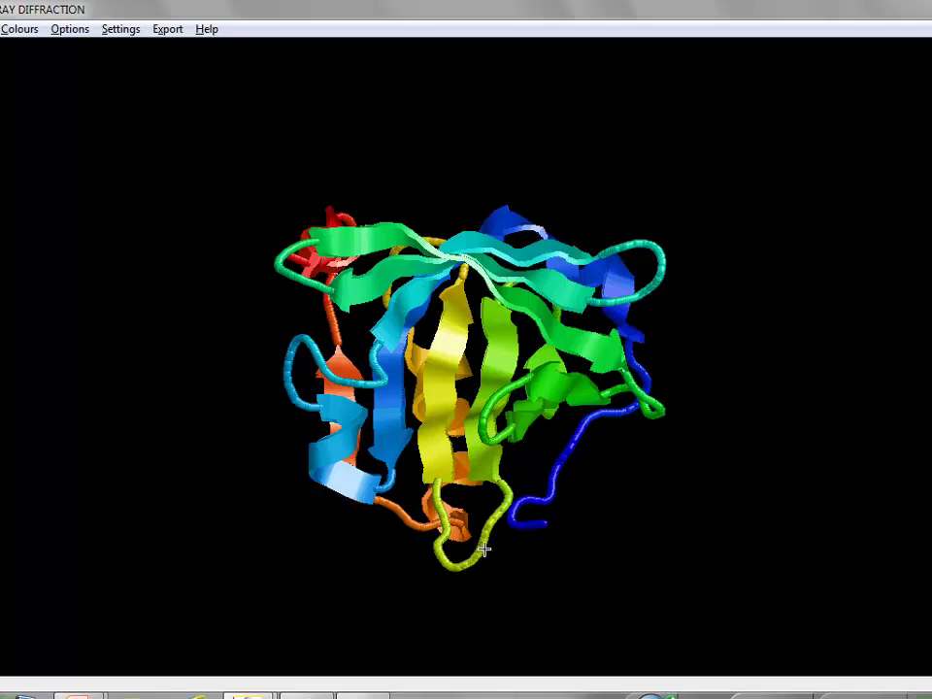
{"action": "left_click_drag", "start_coordinate": [488, 469], "coordinate": [431, 484]}
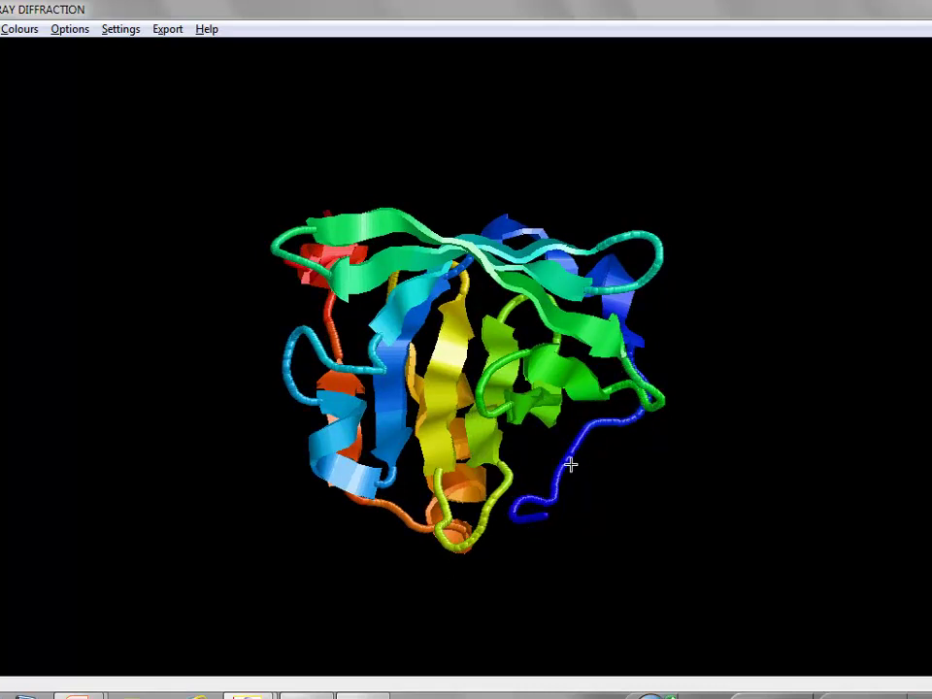
- Rotate the cartoon model to follow the chain through the green and yellow beta strands and their connecting loops
{"action": "left_click_drag", "start_coordinate": [438, 248], "coordinate": [328, 221]}
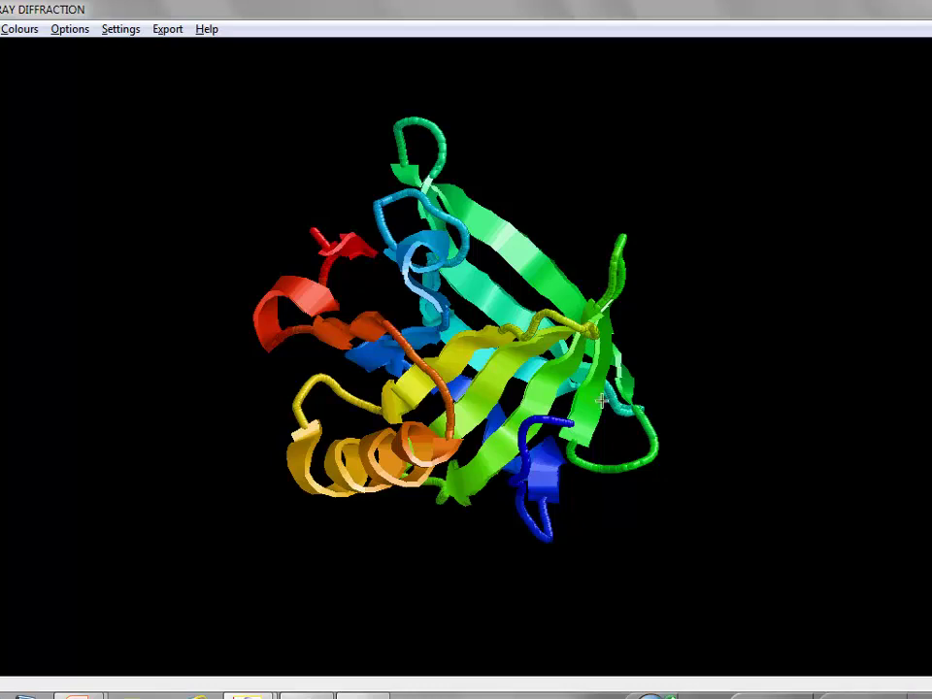
{"action": "left_click_drag", "start_coordinate": [567, 424], "coordinate": [392, 381]}
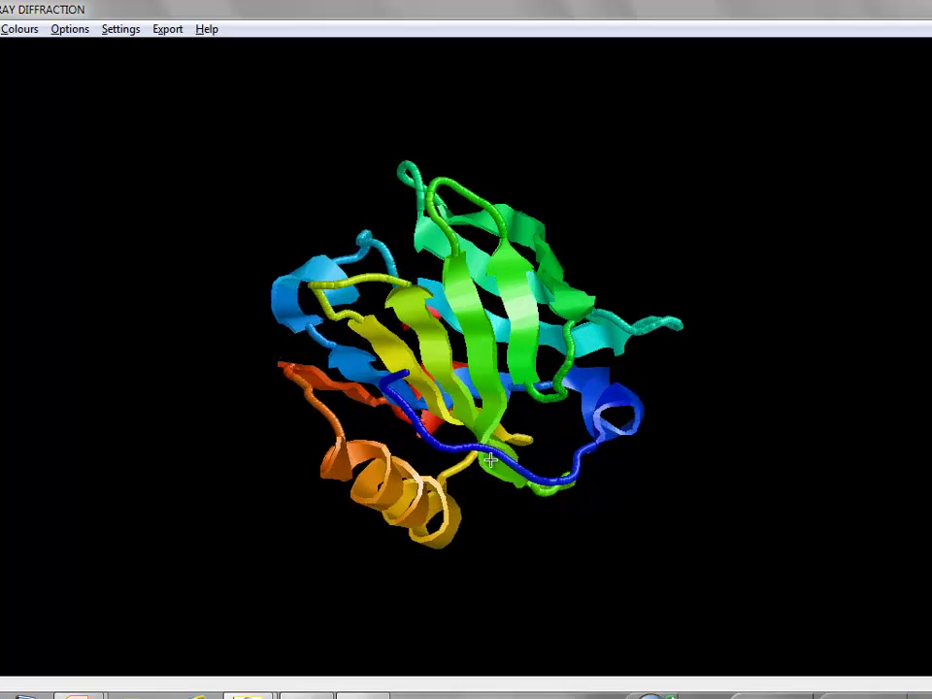
{"action": "left_click_drag", "start_coordinate": [609, 455], "coordinate": [567, 457]}
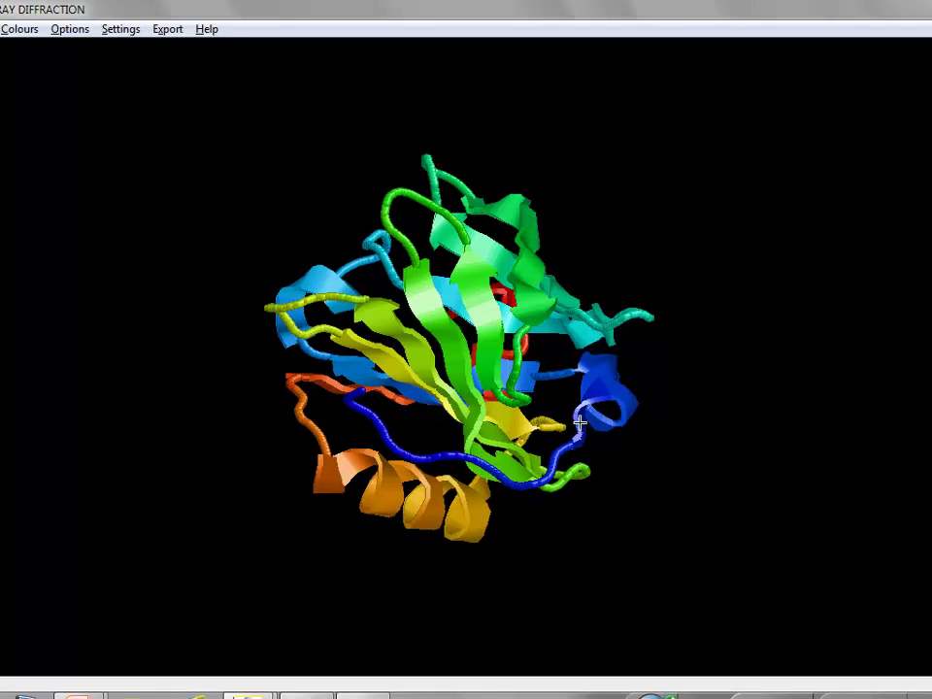
{"action": "left_click_drag", "start_coordinate": [615, 378], "coordinate": [558, 381]}
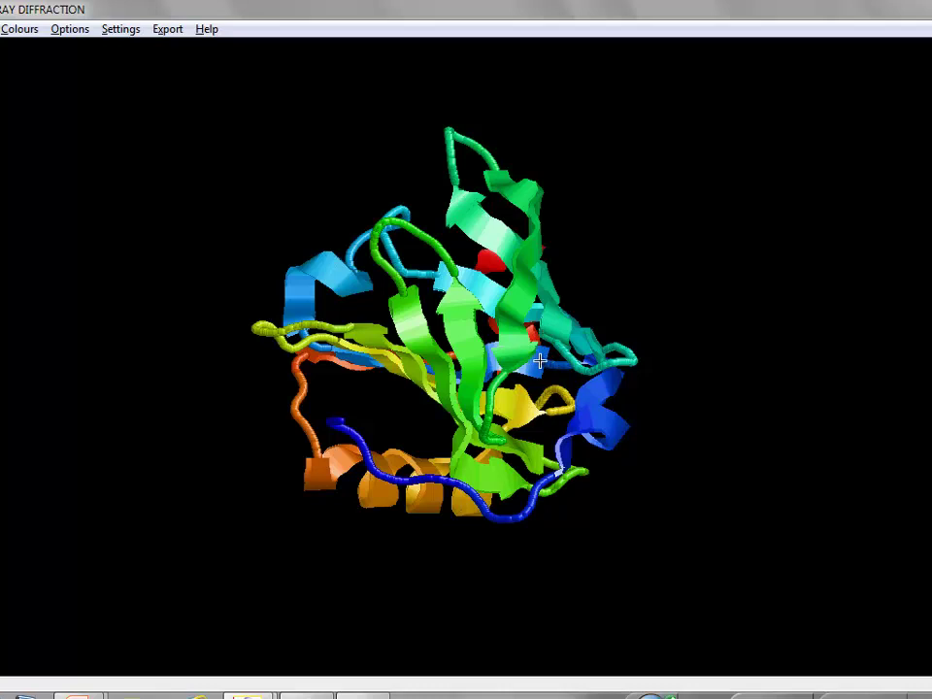
{"action": "mouse_move", "coordinate": [539, 360]}
{"action": "left_mouse_down"}
{"action": "mouse_move", "coordinate": [535, 276]}
{"action": "mouse_move", "coordinate": [547, 329]}
{"action": "mouse_move", "coordinate": [539, 357]}
{"action": "left_mouse_up"}
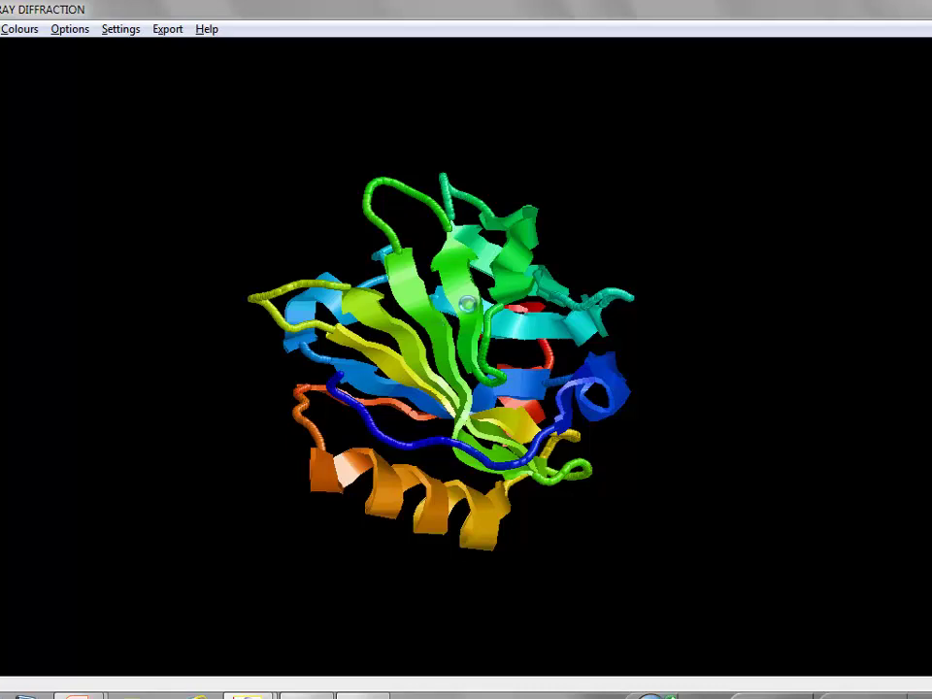
{"action": "left_click_drag", "start_coordinate": [468, 302], "coordinate": [481, 262]}
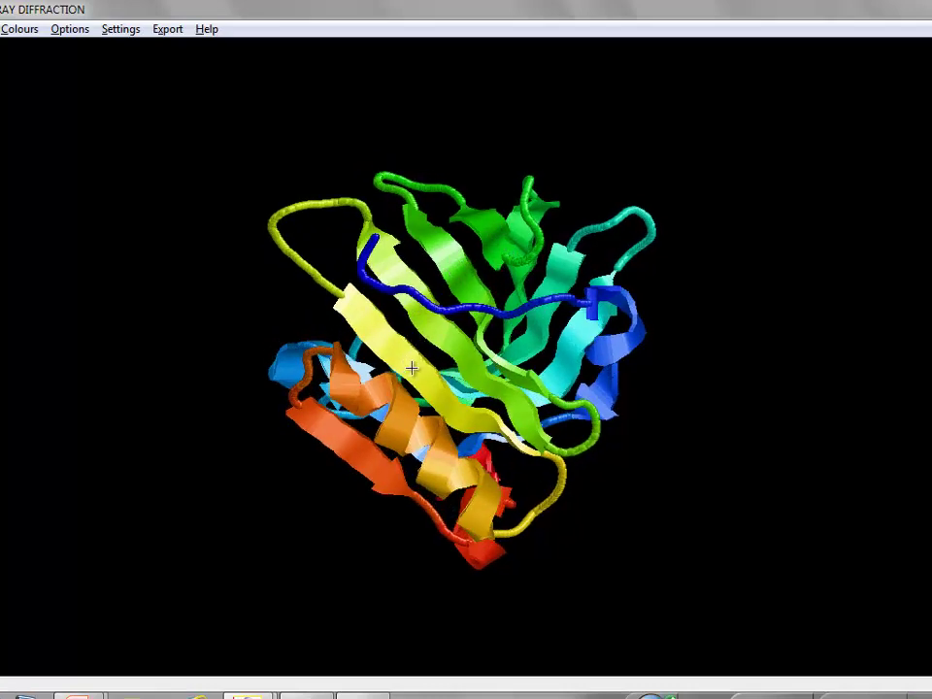
- Rotate the cartoon model to examine the chain from the yellow strand through the orange helix and orange-red strand to the red end
{"action": "left_click_drag", "start_coordinate": [415, 364], "coordinate": [365, 465]}
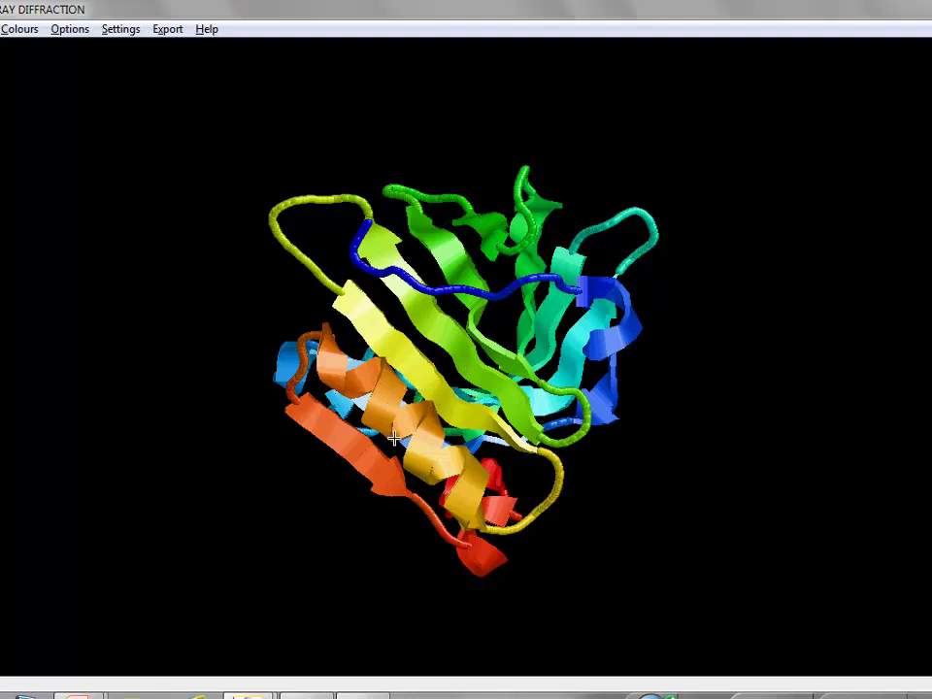
{"action": "left_click_drag", "start_coordinate": [412, 441], "coordinate": [383, 462]}
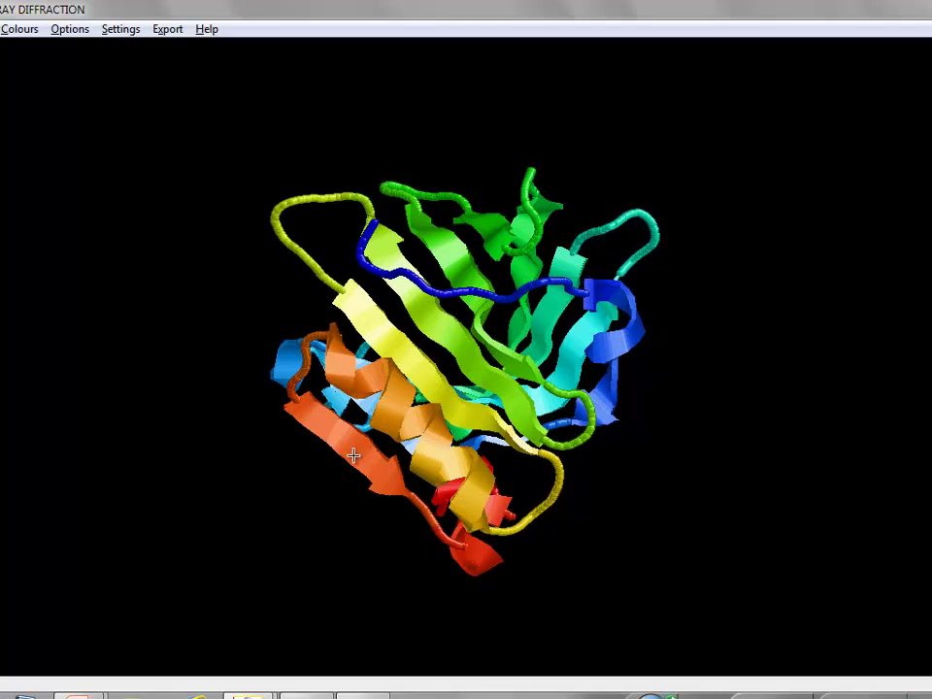
{"action": "left_click_drag", "start_coordinate": [488, 210], "coordinate": [501, 252]}
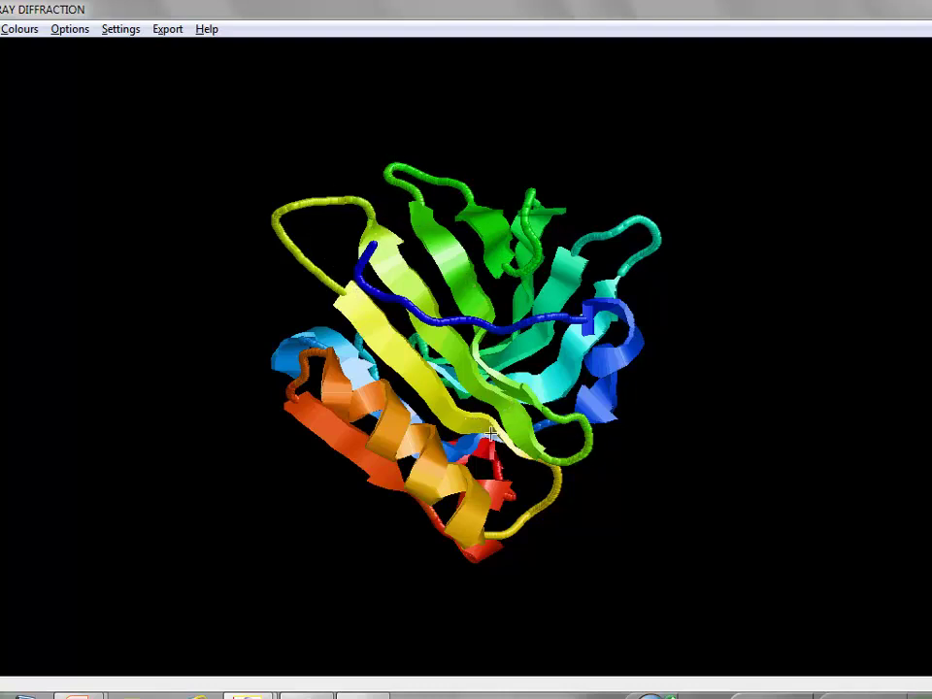
{"action": "left_click_drag", "start_coordinate": [484, 527], "coordinate": [517, 477]}
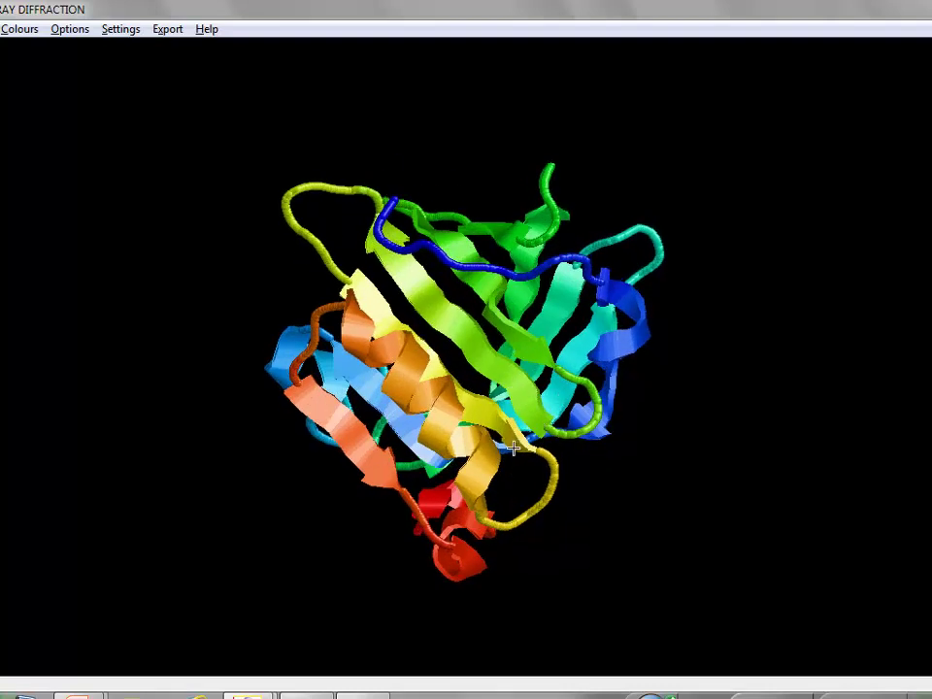
{"action": "left_click_drag", "start_coordinate": [487, 530], "coordinate": [456, 485]}
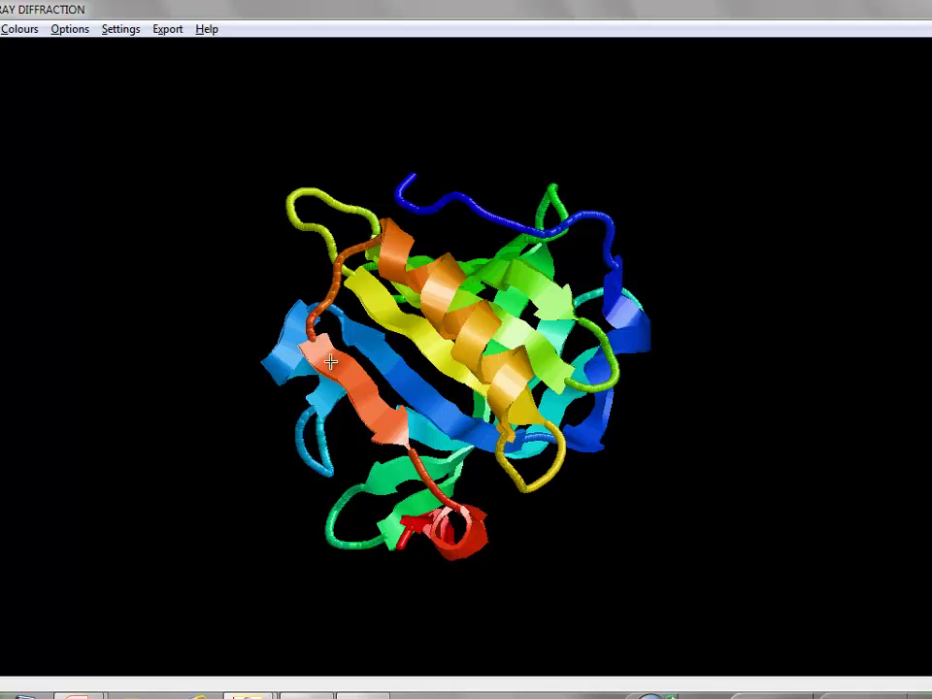
{"action": "left_click_drag", "start_coordinate": [413, 441], "coordinate": [410, 440]}
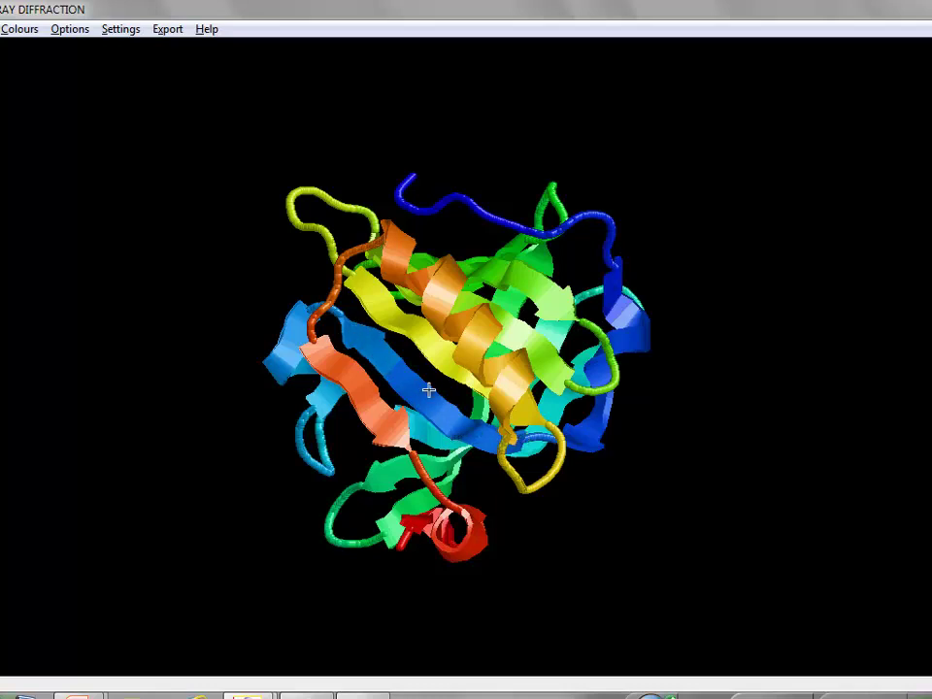
{"action": "left_click", "coordinate": [688, 157]}
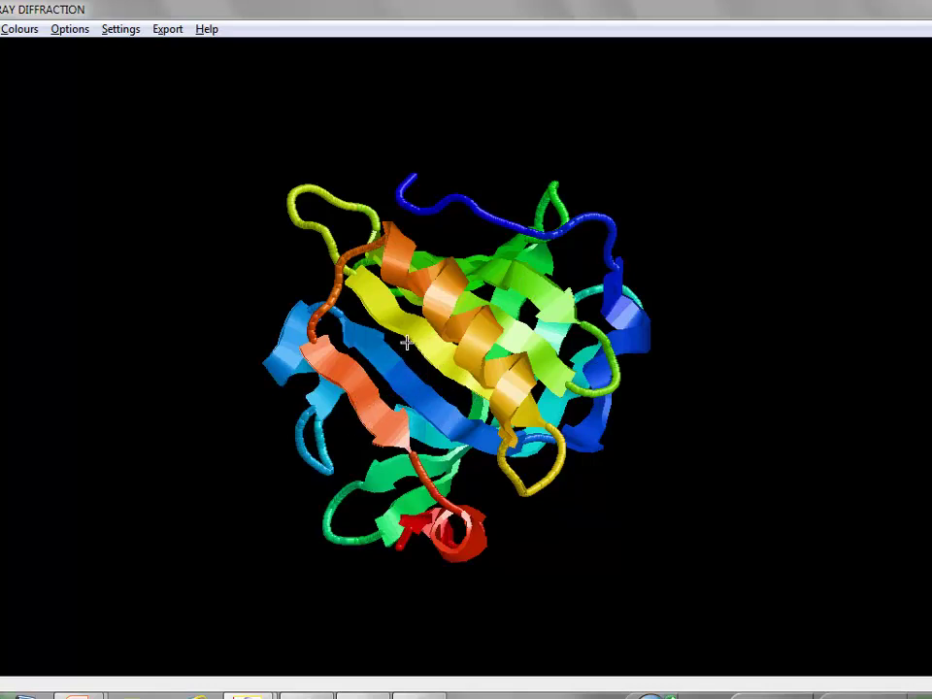
{"action": "left_click_drag", "start_coordinate": [370, 422], "coordinate": [409, 391]}
{"action": "left_click_drag", "start_coordinate": [492, 408], "coordinate": [514, 382]}
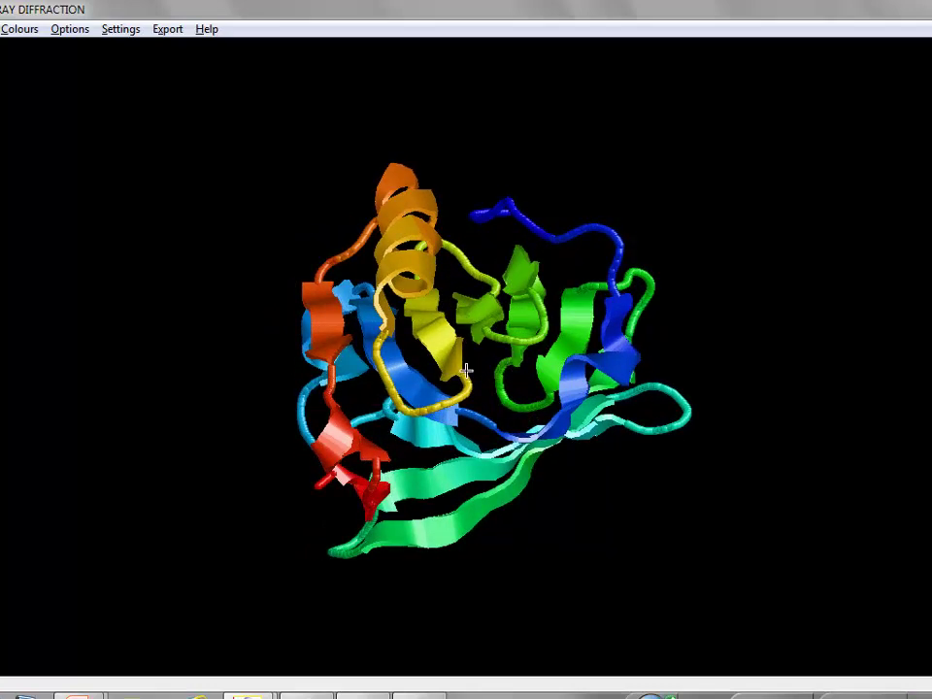
{"action": "left_click_drag", "start_coordinate": [459, 417], "coordinate": [489, 434]}
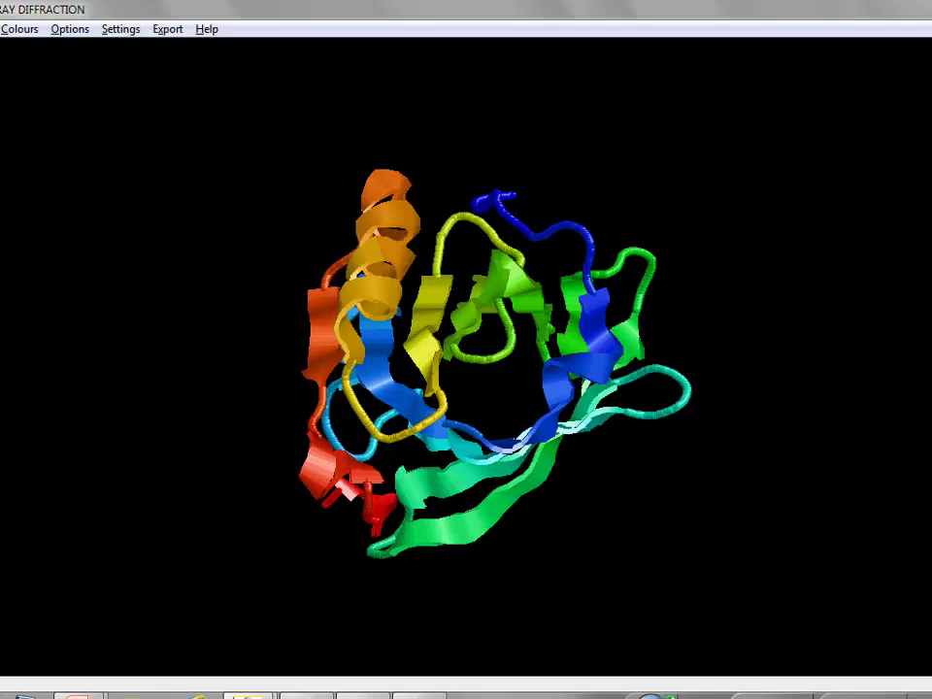
- Display the protein as spacefill spheres and rotate it to view its packed atoms from different sides
{"action": "key", "text": "alt+d"}
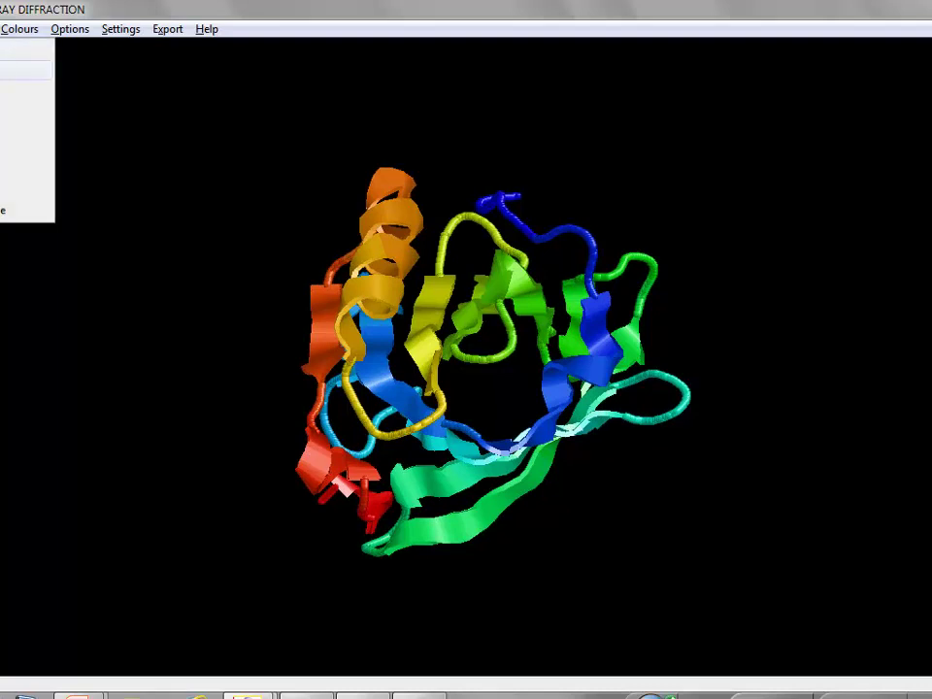
{"action": "key", "text": "Up"}
{"action": "key", "text": "Up"}
{"action": "key", "text": "Return"}
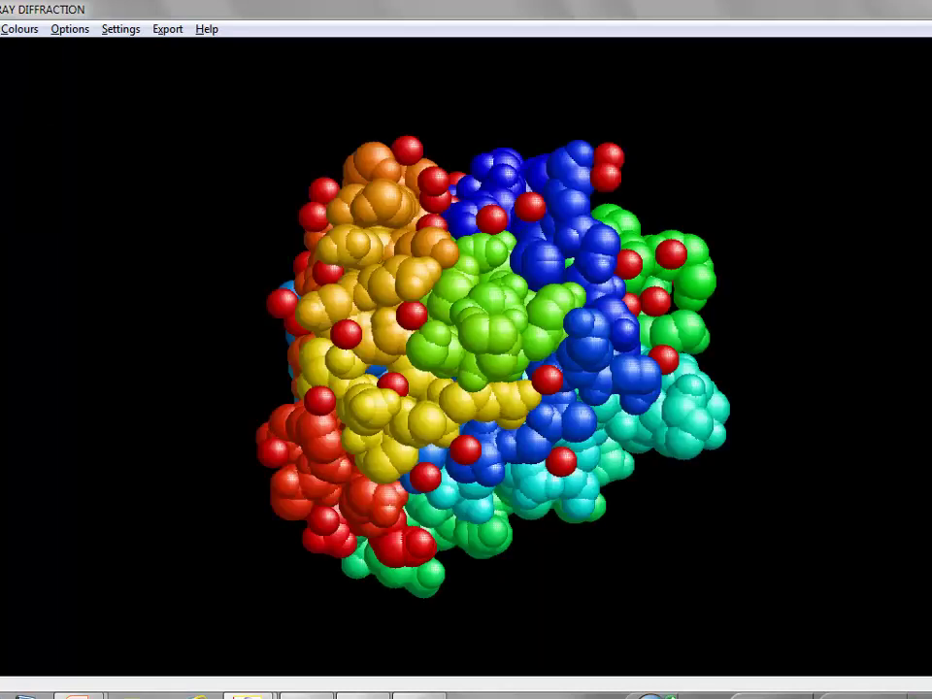
{"action": "left_click_drag", "start_coordinate": [491, 266], "coordinate": [499, 348]}
{"action": "left_click_drag", "start_coordinate": [644, 363], "coordinate": [456, 283]}
{"action": "left_click_drag", "start_coordinate": [623, 384], "coordinate": [601, 453]}
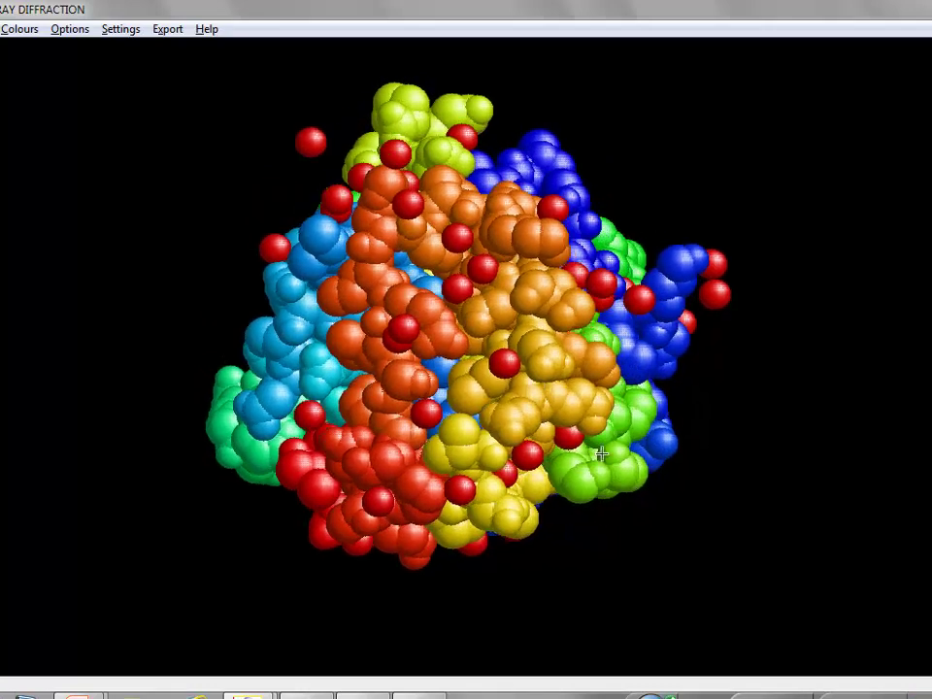